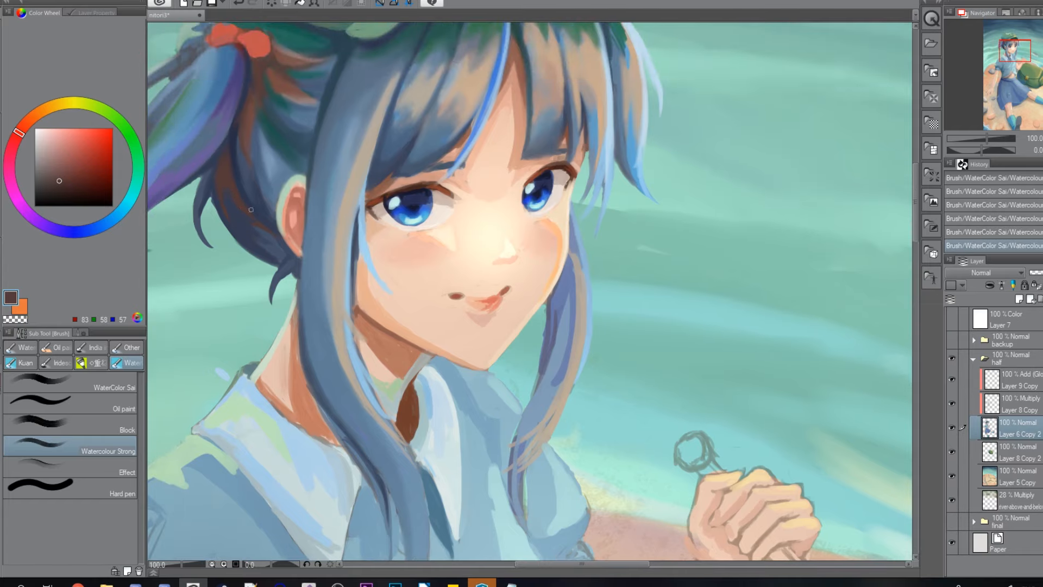
Step: Clean up the outer edge of the back hair beneath the ponytail with the hard eraser
{"action": "key", "text": "e"}
{"action": "left_click_drag", "start_coordinate": [212, 198], "coordinate": [208, 246]}
{"action": "key", "text": "ctrl+z"}
{"action": "key", "text": "b"}
{"action": "left_click", "coordinate": [217, 188], "text": "alt"}
{"action": "key", "text": "e"}
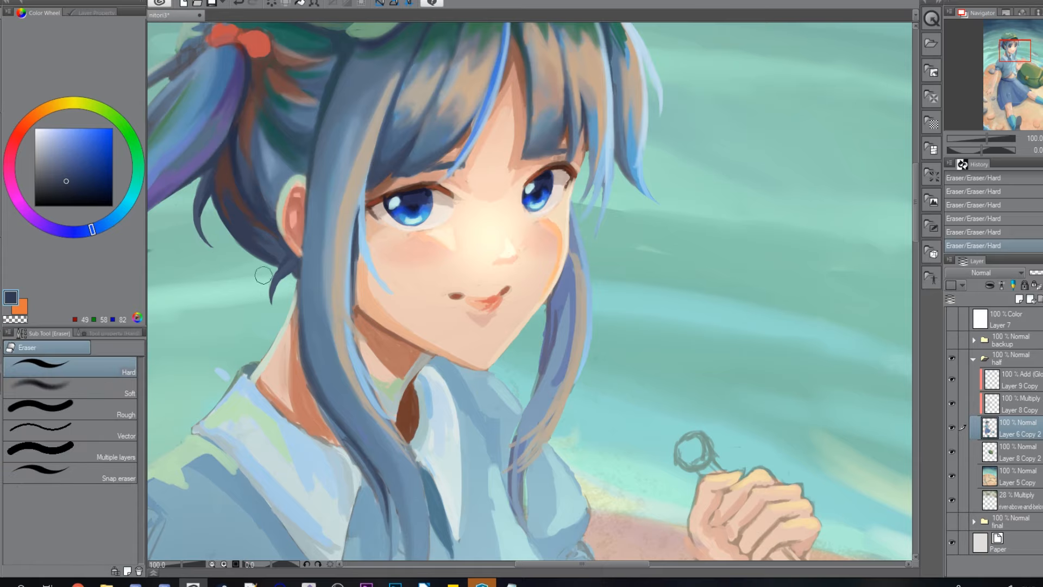
Step: Repaint the small pointed hair tip below the ear with a sampled dark blue
{"action": "key", "text": "b"}
{"action": "left_click", "coordinate": [281, 294], "text": "alt"}
{"action": "left_click_drag", "start_coordinate": [282, 291], "coordinate": [275, 301]}
{"action": "left_click_drag", "start_coordinate": [281, 293], "coordinate": [273, 302]}
{"action": "scroll", "coordinate": [264, 200], "scroll_direction": "down", "scroll_amount": 1}
{"action": "left_click_drag", "start_coordinate": [263, 199], "coordinate": [241, 296]}
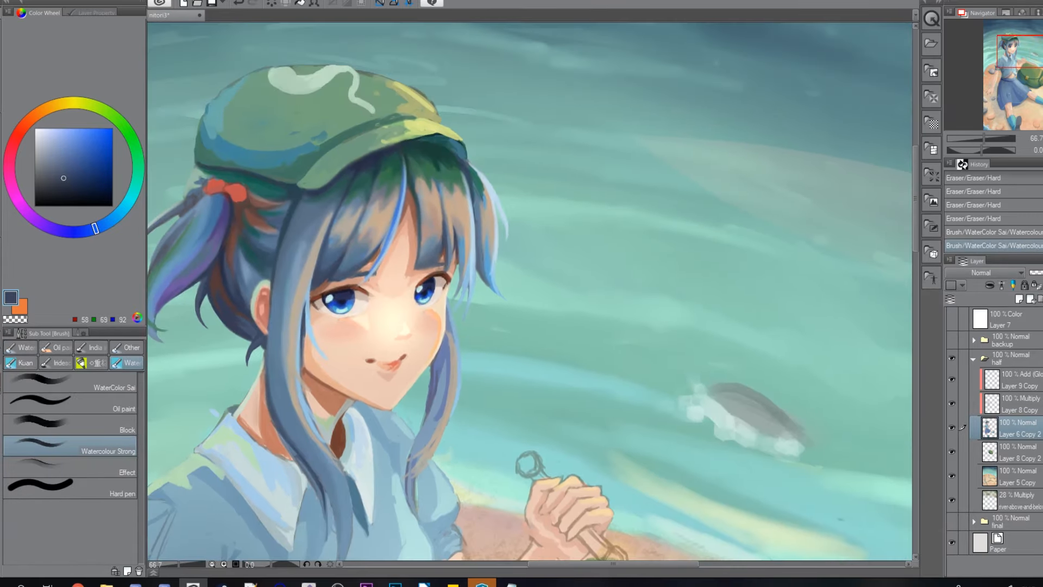
Step: Brush dark blue strokes into the back hair, sampling shades from the surrounding hair
{"action": "scroll", "coordinate": [342, 184], "scroll_direction": "up", "scroll_amount": 2}
{"action": "left_click_drag", "start_coordinate": [349, 234], "coordinate": [365, 190]}
{"action": "left_click_drag", "start_coordinate": [347, 228], "coordinate": [367, 184]}
{"action": "left_click_drag", "start_coordinate": [351, 218], "coordinate": [370, 174]}
{"action": "mouse_move", "coordinate": [353, 209]}
{"action": "left_mouse_down"}
{"action": "mouse_move", "coordinate": [371, 169]}
{"action": "mouse_move", "coordinate": [383, 272]}
{"action": "mouse_move", "coordinate": [333, 288]}
{"action": "left_mouse_up"}
{"action": "left_click", "coordinate": [369, 169], "text": "alt"}
{"action": "left_click", "coordinate": [283, 325], "text": "alt"}
{"action": "left_click", "coordinate": [282, 279], "text": "alt"}
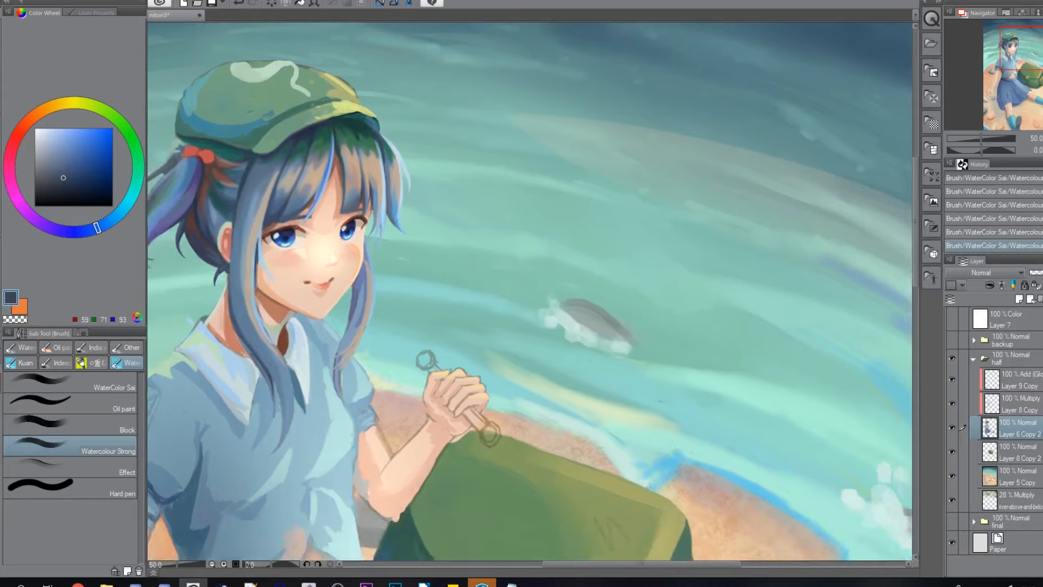
Step: Sample colours around the back hair and compare it with and without the most recent strokes
{"action": "key", "text": "h"}
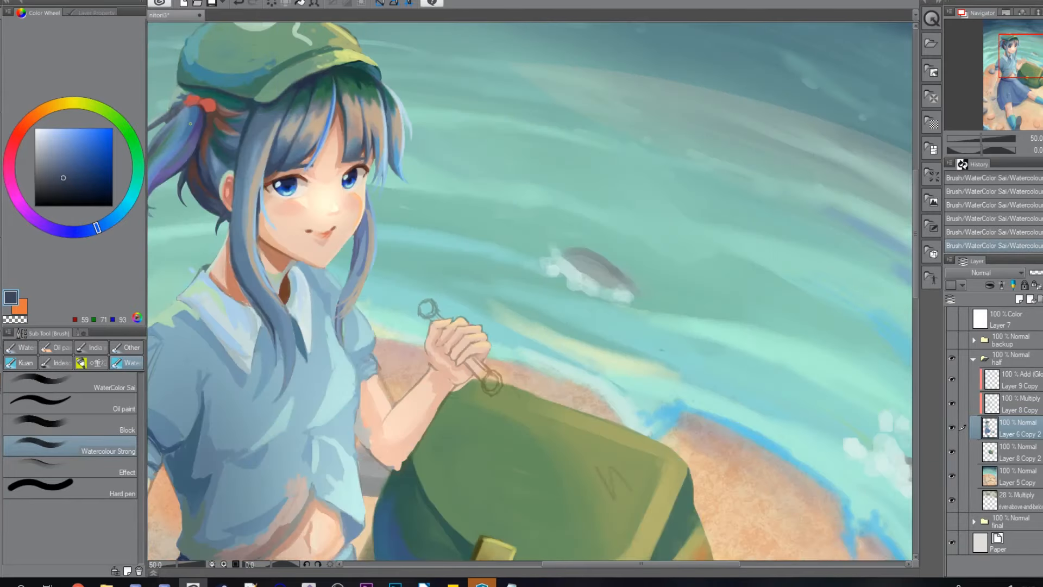
{"action": "scroll", "coordinate": [189, 125], "scroll_direction": "up", "scroll_amount": 2}
{"action": "left_click_drag", "start_coordinate": [299, 234], "coordinate": [327, 251]}
{"action": "left_click", "coordinate": [223, 235], "text": "alt"}
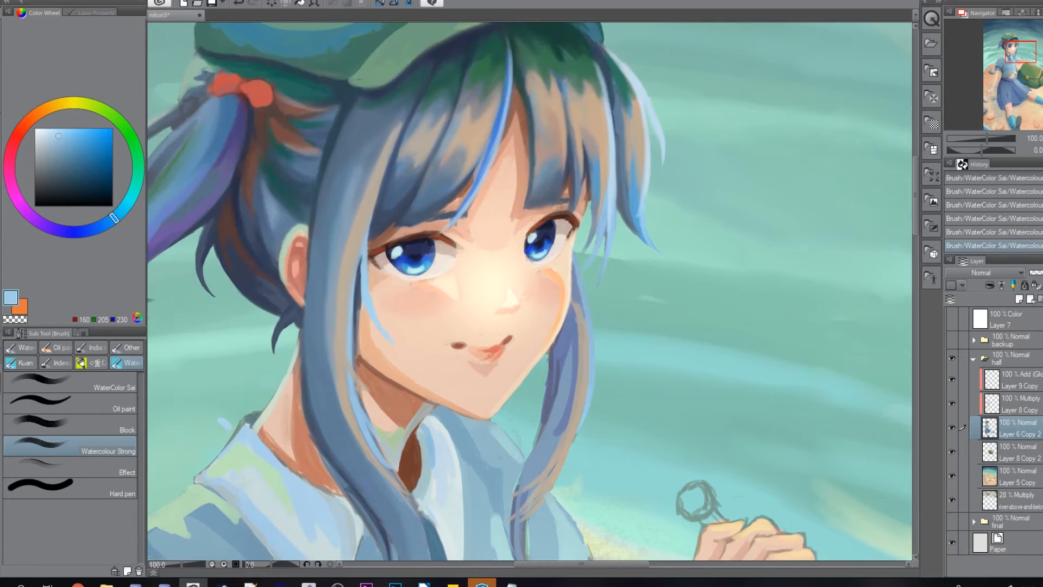
{"action": "left_click", "coordinate": [254, 224], "text": "alt"}
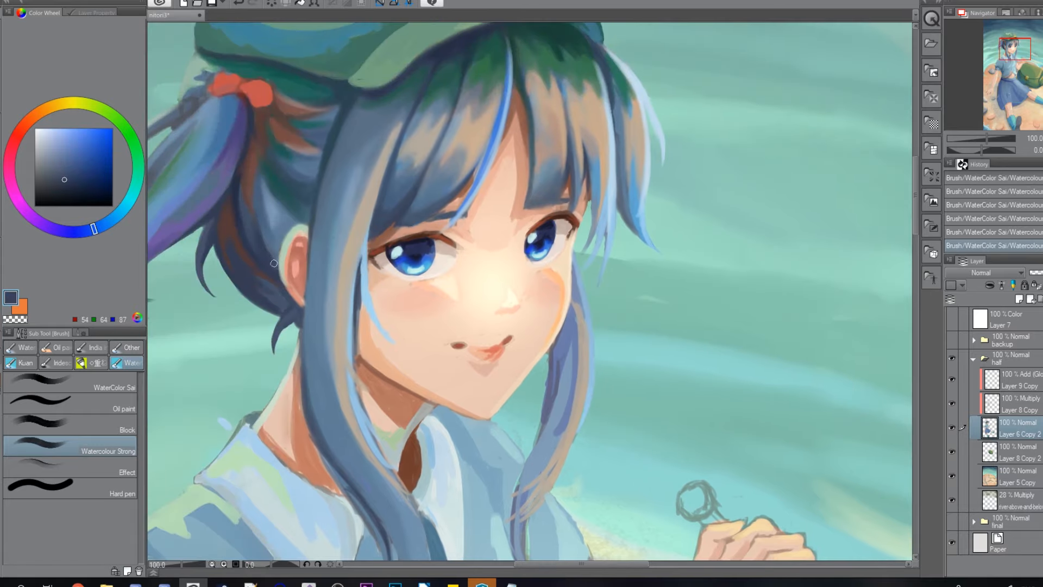
{"action": "key", "text": "ctrl+z"}
{"action": "key", "text": "ctrl+z"}
{"action": "key", "text": "ctrl+y"}
{"action": "key", "text": "ctrl+y"}
Step: Try a short stroke with a sampled grey-blue on the thin strand beside the red hair tie
{"action": "left_click_drag", "start_coordinate": [196, 93], "coordinate": [354, 195]}
{"action": "left_click", "coordinate": [326, 253], "text": "alt"}
{"action": "left_click", "coordinate": [342, 202], "text": "alt"}
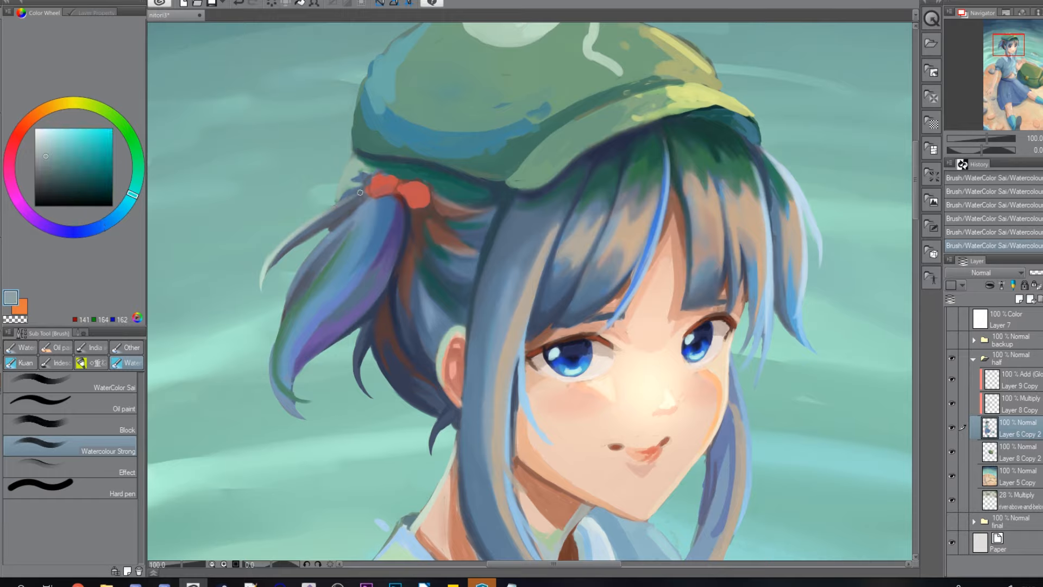
{"action": "key", "text": "ctrl+z"}
{"action": "left_click_drag", "start_coordinate": [336, 209], "coordinate": [349, 197]}
{"action": "key", "text": "ctrl+z"}
{"action": "key", "text": "ctrl+z"}
Step: Touch up the red hair tie on the ponytail with a sampled red
{"action": "left_click", "coordinate": [351, 191], "text": "alt"}
{"action": "left_click", "coordinate": [414, 192], "text": "alt"}
{"action": "left_click_drag", "start_coordinate": [419, 187], "coordinate": [326, 218]}
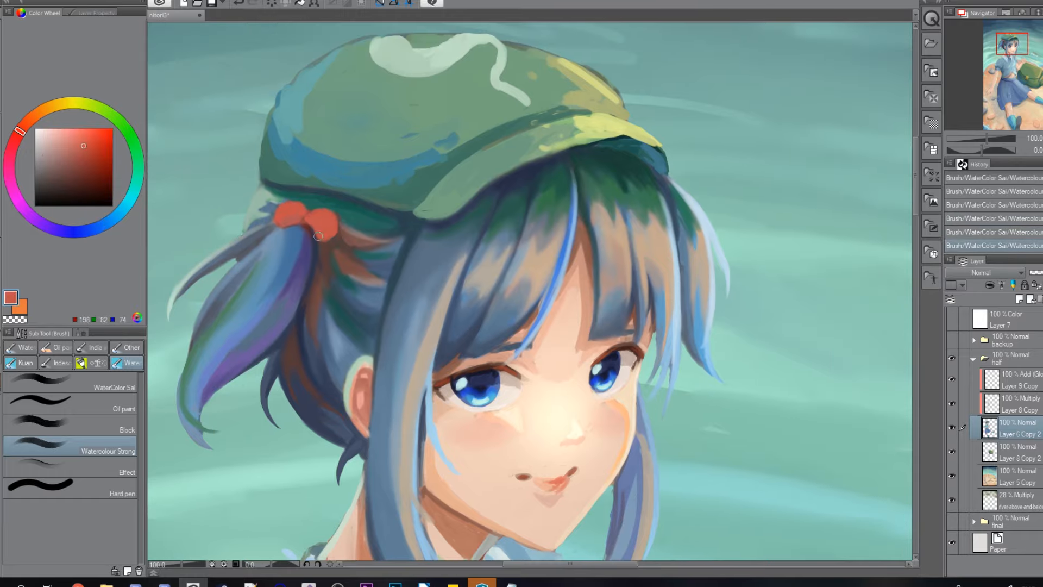
Step: Refine the hair lock beside the far cheek with sampled colours, alternating brush and eraser
{"action": "left_click", "coordinate": [288, 196], "text": "alt"}
{"action": "mouse_move", "coordinate": [608, 510]}
{"action": "left_mouse_down"}
{"action": "mouse_move", "coordinate": [384, 272]}
{"action": "mouse_move", "coordinate": [371, 346]}
{"action": "left_mouse_up"}
{"action": "key", "text": "e"}
{"action": "key", "text": "b"}
{"action": "left_click", "coordinate": [392, 325], "text": "alt"}
{"action": "left_click", "coordinate": [399, 235], "text": "alt"}
{"action": "mouse_move", "coordinate": [400, 233]}
{"action": "left_mouse_down"}
{"action": "mouse_move", "coordinate": [383, 290]}
{"action": "mouse_move", "coordinate": [357, 293]}
{"action": "left_mouse_up"}
{"action": "left_click", "coordinate": [385, 321], "text": "alt"}
{"action": "key", "text": "e"}
{"action": "key", "text": "b"}
Step: Try a short vertical stroke on the hair with a newly sampled colour
{"action": "left_click", "coordinate": [368, 234], "text": "alt"}
{"action": "left_click", "coordinate": [435, 54], "text": "alt"}
{"action": "left_click_drag", "start_coordinate": [423, 33], "coordinate": [420, 97]}
{"action": "key", "text": "ctrl+z"}
{"action": "key", "text": "ctrl+z"}
Step: Paint long vertical strokes along the hair strands, sampling nearby colours to blend them
{"action": "left_click_drag", "start_coordinate": [375, 294], "coordinate": [370, 191]}
{"action": "mouse_move", "coordinate": [368, 191]}
{"action": "left_mouse_down"}
{"action": "mouse_move", "coordinate": [366, 267]}
{"action": "mouse_move", "coordinate": [369, 224]}
{"action": "left_mouse_up"}
{"action": "left_click", "coordinate": [355, 263], "text": "alt"}
{"action": "mouse_move", "coordinate": [342, 292]}
{"action": "left_mouse_down"}
{"action": "mouse_move", "coordinate": [355, 262]}
{"action": "mouse_move", "coordinate": [340, 195]}
{"action": "left_mouse_up"}
{"action": "left_click", "coordinate": [348, 255], "text": "alt"}
{"action": "left_click", "coordinate": [354, 262], "text": "alt"}
{"action": "left_click", "coordinate": [308, 272], "text": "alt"}
{"action": "mouse_move", "coordinate": [305, 274]}
{"action": "left_mouse_down"}
{"action": "mouse_move", "coordinate": [294, 317]}
{"action": "mouse_move", "coordinate": [333, 319]}
{"action": "mouse_move", "coordinate": [497, 459]}
{"action": "left_mouse_up"}
{"action": "left_click", "coordinate": [302, 256], "text": "alt"}
{"action": "left_click", "coordinate": [326, 331], "text": "alt"}
{"action": "left_click", "coordinate": [326, 315], "text": "alt"}
{"action": "scroll", "coordinate": [265, 268], "scroll_direction": "down", "scroll_amount": 3}
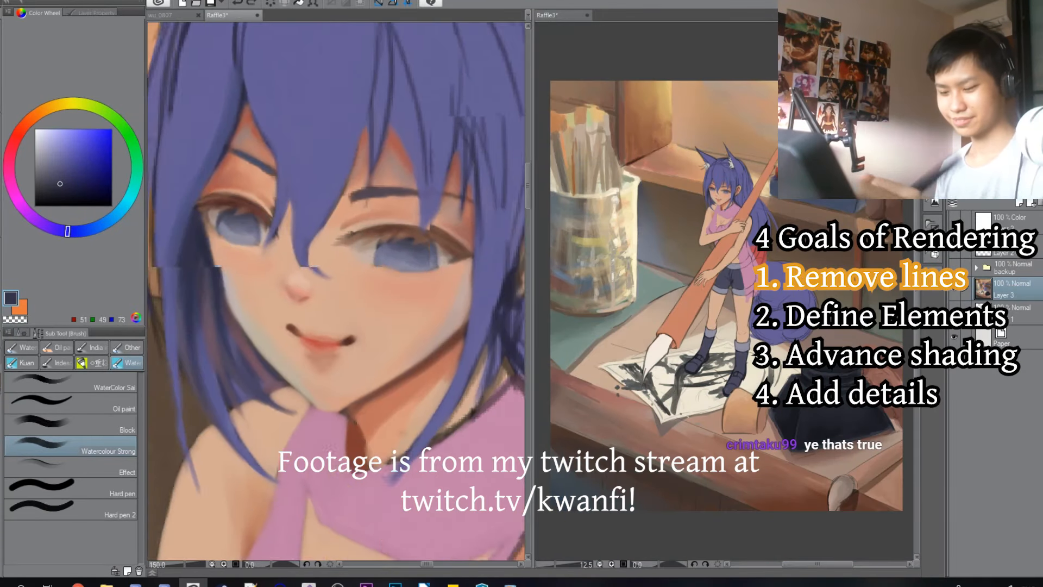
Step: Shade the right edge of the purple-haired girl's central bang with a sampled darker purple, following the strand down
{"action": "left_click", "coordinate": [252, 155], "text": "alt"}
{"action": "left_click_drag", "start_coordinate": [263, 115], "coordinate": [230, 196]}
{"action": "left_click", "coordinate": [230, 196], "text": "alt"}
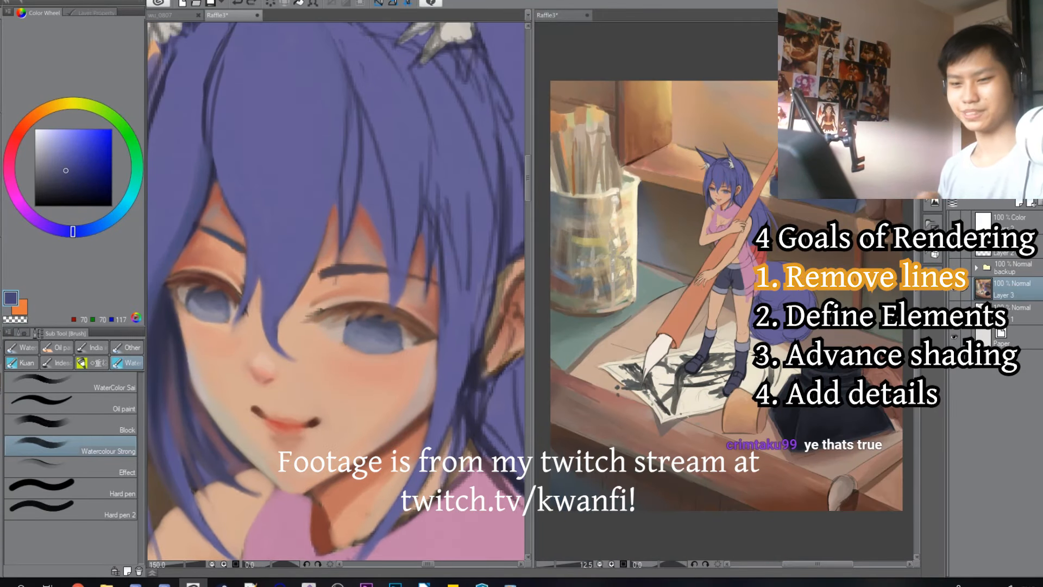
{"action": "left_click_drag", "start_coordinate": [284, 55], "coordinate": [361, 191]}
{"action": "mouse_move", "coordinate": [357, 256]}
{"action": "left_mouse_down"}
{"action": "mouse_move", "coordinate": [344, 193]}
{"action": "mouse_move", "coordinate": [357, 256]}
{"action": "left_mouse_up"}
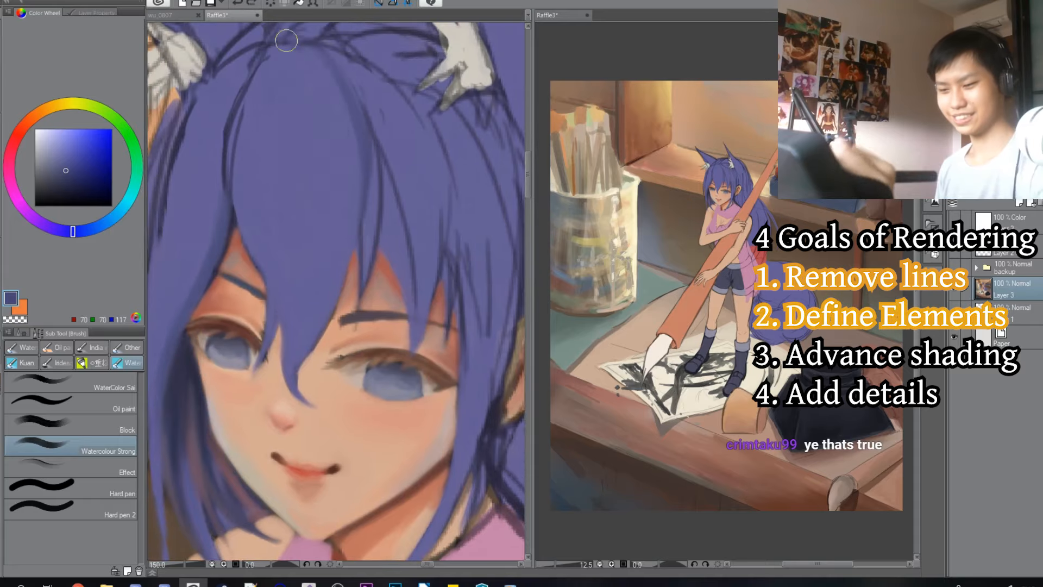
{"action": "left_click_drag", "start_coordinate": [350, 152], "coordinate": [356, 263]}
{"action": "left_click_drag", "start_coordinate": [350, 74], "coordinate": [329, 136]}
{"action": "left_click_drag", "start_coordinate": [337, 49], "coordinate": [305, 81]}
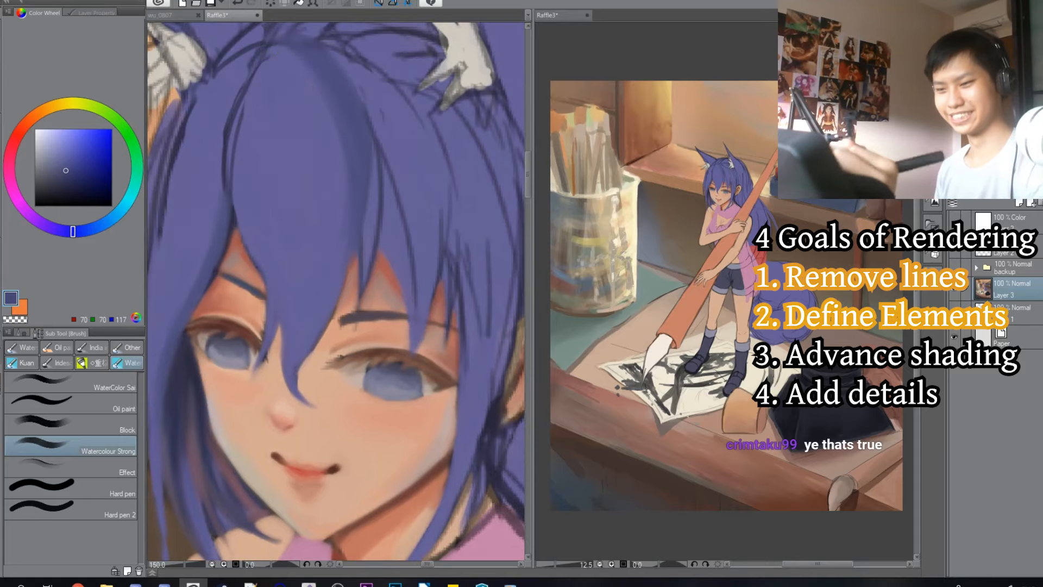
{"action": "left_click_drag", "start_coordinate": [339, 133], "coordinate": [323, 56]}
{"action": "left_click_drag", "start_coordinate": [287, 214], "coordinate": [284, 206]}
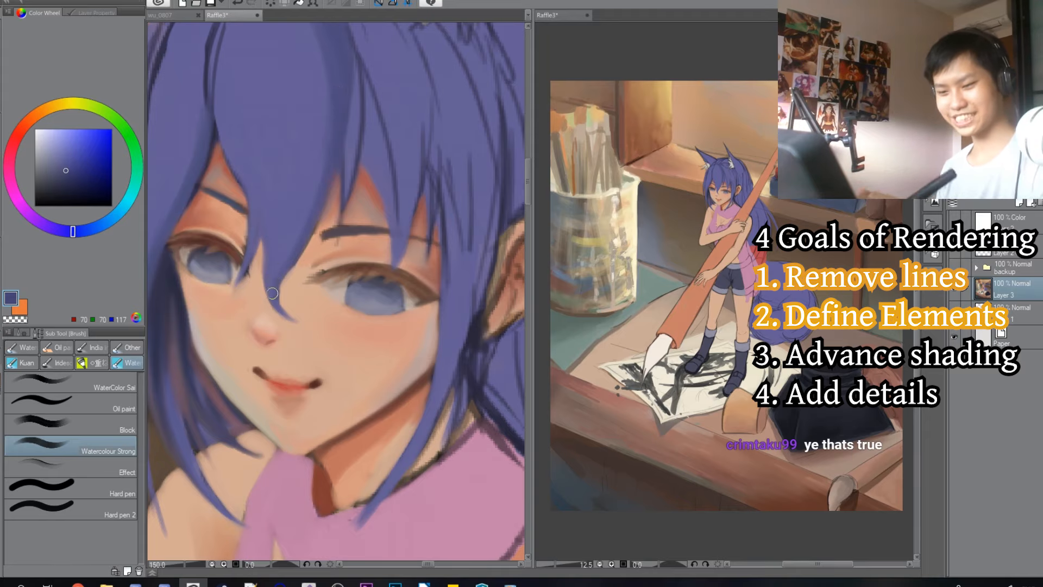
Step: Blend the shadow at the upper part of the central bang with sampled hair purples
{"action": "left_click", "coordinate": [309, 217], "text": "alt"}
{"action": "left_click_drag", "start_coordinate": [360, 80], "coordinate": [340, 163]}
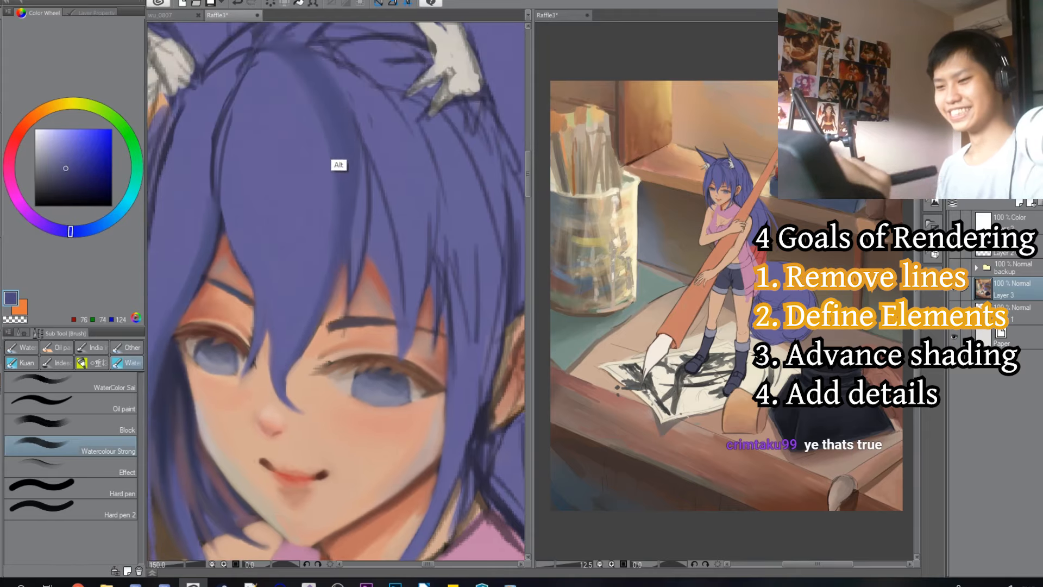
{"action": "left_click_drag", "start_coordinate": [284, 59], "coordinate": [274, 88]}
{"action": "left_click", "coordinate": [272, 123], "text": "alt"}
{"action": "left_click", "coordinate": [299, 147], "text": "alt"}
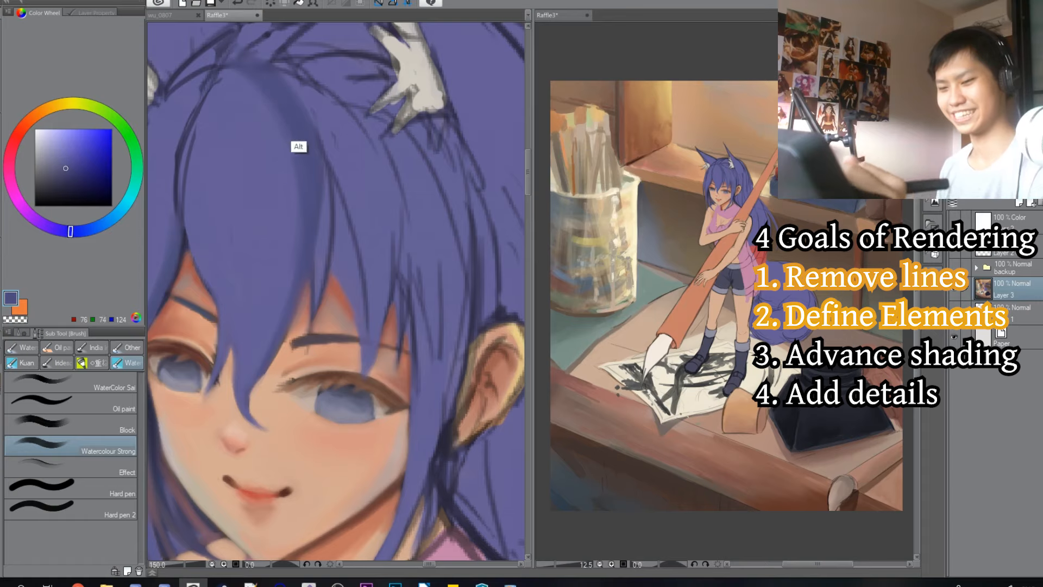
Step: Cover the sketch line along the central bang's left edge with soft dark purple shading
{"action": "mouse_move", "coordinate": [187, 99]}
{"action": "left_mouse_down"}
{"action": "mouse_move", "coordinate": [277, 49]}
{"action": "mouse_move", "coordinate": [242, 97]}
{"action": "left_mouse_up"}
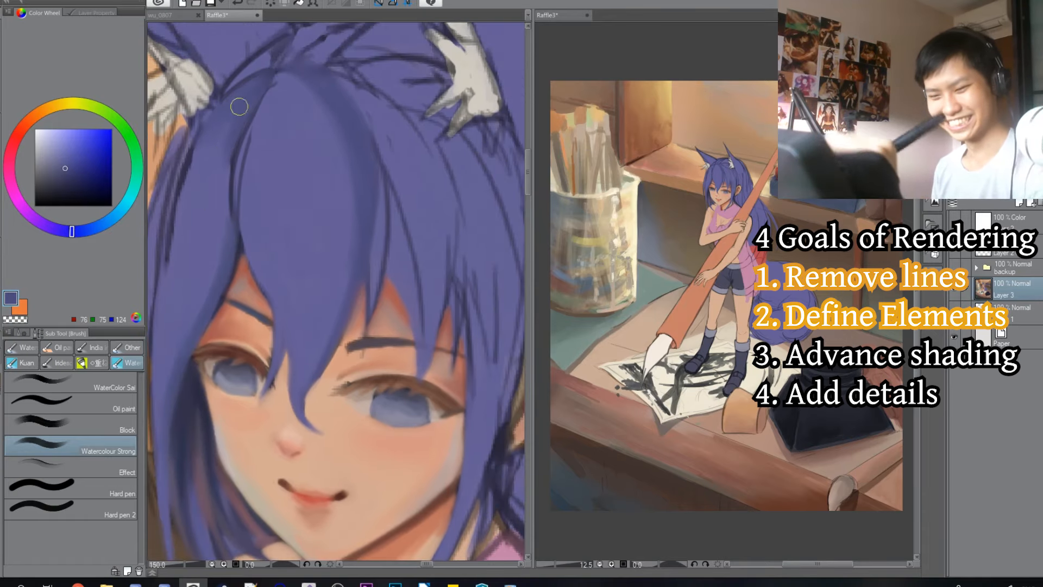
{"action": "left_click_drag", "start_coordinate": [239, 144], "coordinate": [256, 106]}
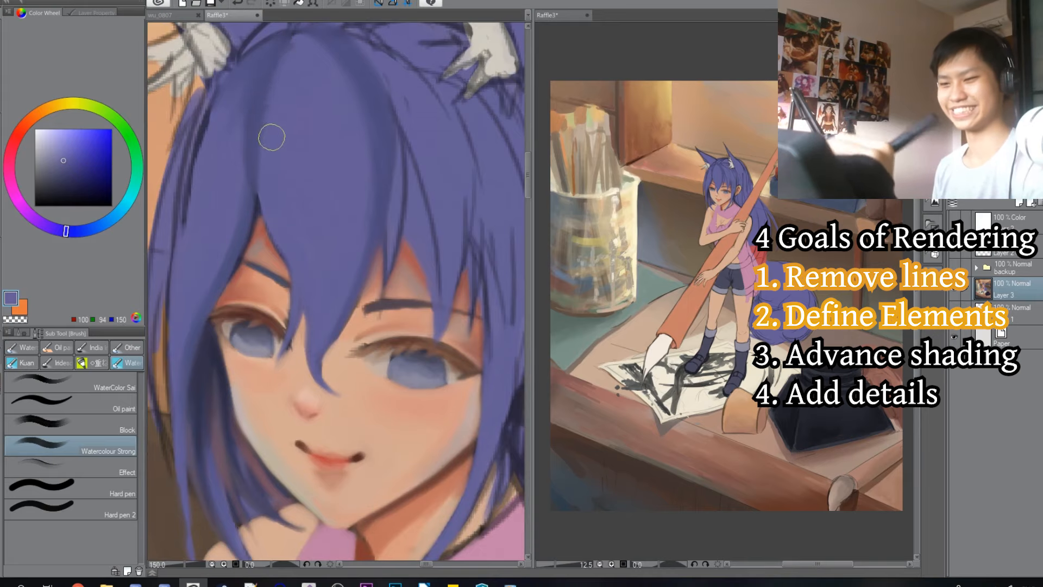
{"action": "left_click", "coordinate": [274, 57], "text": "alt"}
{"action": "left_click_drag", "start_coordinate": [273, 58], "coordinate": [279, 125]}
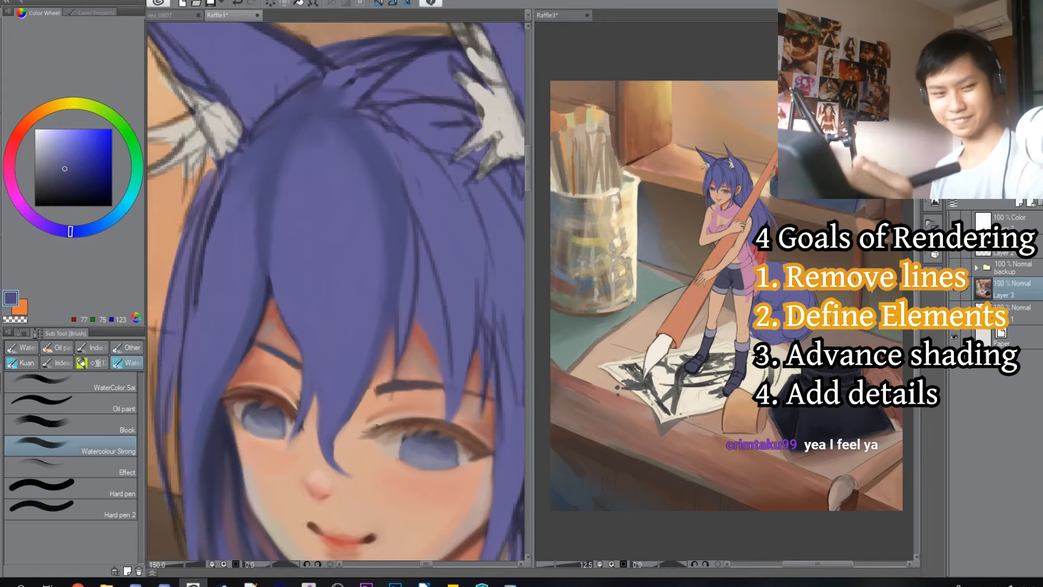
Step: Paint over the sketch lines at the crown where the bangs meet, using sampled purples
{"action": "left_click_drag", "start_coordinate": [341, 102], "coordinate": [246, 159]}
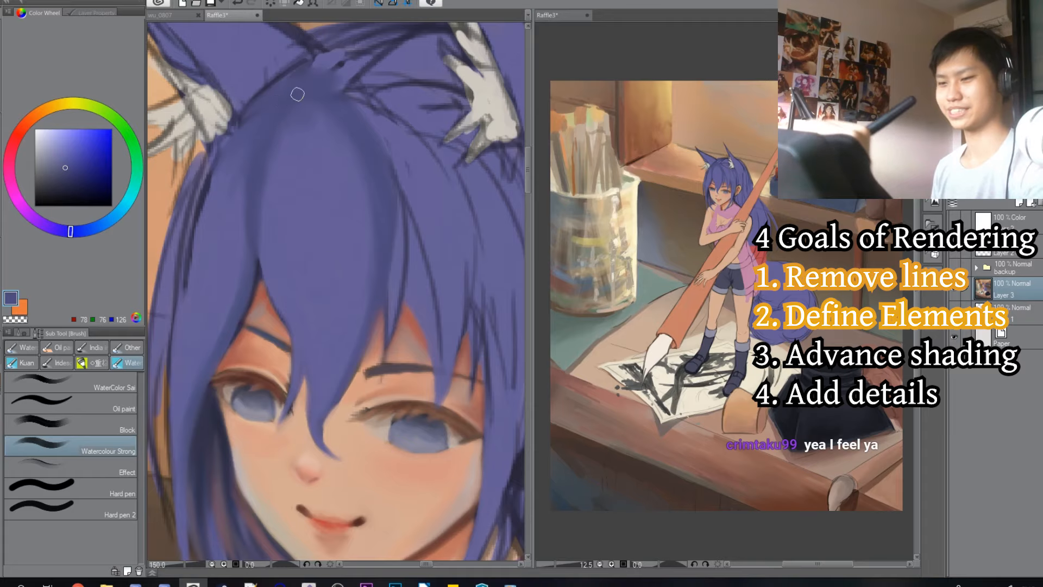
{"action": "left_click", "coordinate": [348, 63], "text": "alt"}
{"action": "left_click", "coordinate": [296, 87], "text": "alt"}
{"action": "left_click_drag", "start_coordinate": [311, 65], "coordinate": [322, 157]}
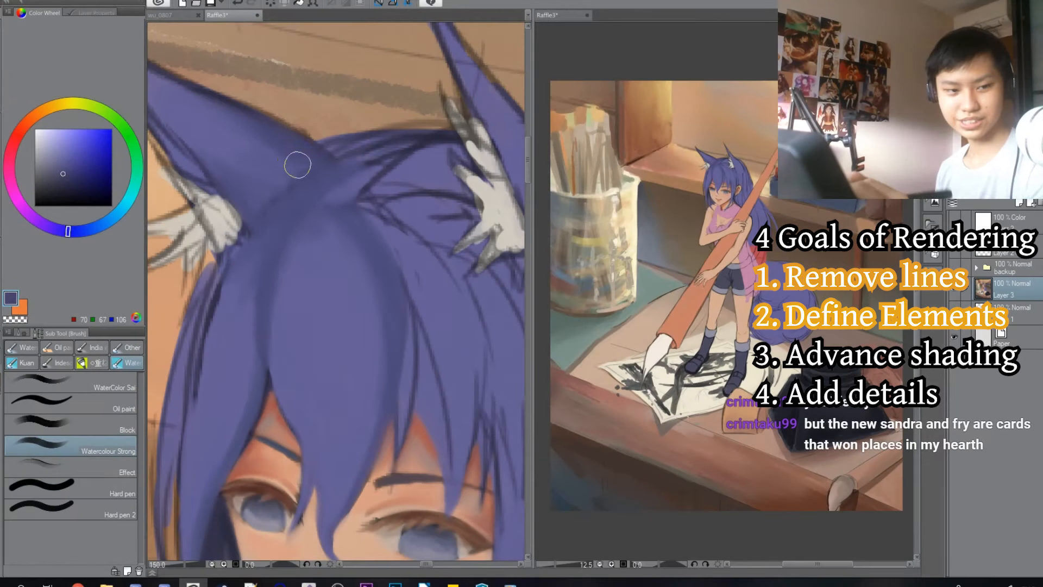
Step: Shade the left animal ear with sampled light and dark purples, covering its inner sketch lines
{"action": "mouse_move", "coordinate": [263, 144]}
{"action": "left_mouse_down"}
{"action": "mouse_move", "coordinate": [295, 167]}
{"action": "mouse_move", "coordinate": [258, 162]}
{"action": "mouse_move", "coordinate": [301, 151]}
{"action": "left_mouse_up"}
{"action": "left_click", "coordinate": [246, 114], "text": "alt"}
{"action": "mouse_move", "coordinate": [226, 112]}
{"action": "left_mouse_down"}
{"action": "mouse_move", "coordinate": [289, 145]}
{"action": "mouse_move", "coordinate": [290, 126]}
{"action": "left_mouse_up"}
{"action": "left_click", "coordinate": [238, 142], "text": "alt"}
{"action": "left_click", "coordinate": [239, 108], "text": "alt"}
{"action": "left_click_drag", "start_coordinate": [207, 121], "coordinate": [275, 181]}
{"action": "left_click", "coordinate": [250, 130], "text": "alt"}
{"action": "left_click_drag", "start_coordinate": [228, 106], "coordinate": [323, 171]}
{"action": "left_click_drag", "start_coordinate": [239, 109], "coordinate": [356, 190]}
{"action": "left_click", "coordinate": [241, 80], "text": "alt"}
{"action": "left_click_drag", "start_coordinate": [212, 72], "coordinate": [239, 111]}
Step: Blend the base of the left animal ear into the crown hair with sampled dark purples
{"action": "left_click", "coordinate": [282, 152], "text": "alt"}
{"action": "left_click", "coordinate": [343, 197], "text": "alt"}
{"action": "left_click_drag", "start_coordinate": [434, 256], "coordinate": [261, 158]}
{"action": "left_click", "coordinate": [264, 116], "text": "alt"}
{"action": "left_click", "coordinate": [261, 158], "text": "alt"}
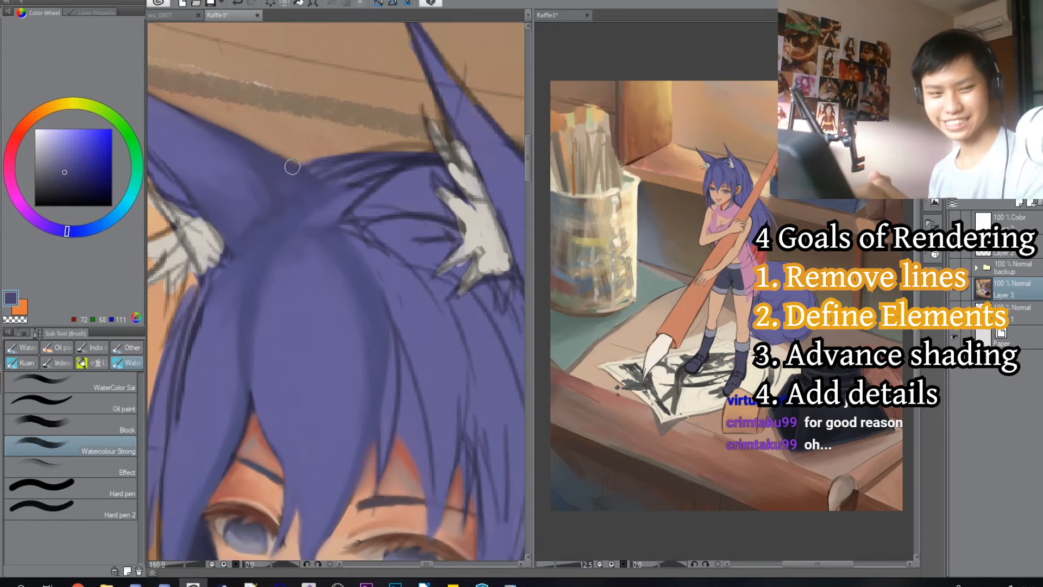
{"action": "mouse_move", "coordinate": [283, 204]}
{"action": "left_mouse_down"}
{"action": "mouse_move", "coordinate": [307, 176]}
{"action": "mouse_move", "coordinate": [307, 210]}
{"action": "mouse_move", "coordinate": [240, 192]}
{"action": "mouse_move", "coordinate": [308, 187]}
{"action": "mouse_move", "coordinate": [351, 134]}
{"action": "left_mouse_up"}
{"action": "left_click", "coordinate": [307, 210], "text": "alt"}
{"action": "left_click", "coordinate": [312, 211], "text": "alt"}
{"action": "mouse_move", "coordinate": [255, 188]}
{"action": "left_mouse_down"}
{"action": "mouse_move", "coordinate": [309, 149]}
{"action": "mouse_move", "coordinate": [212, 201]}
{"action": "left_mouse_up"}
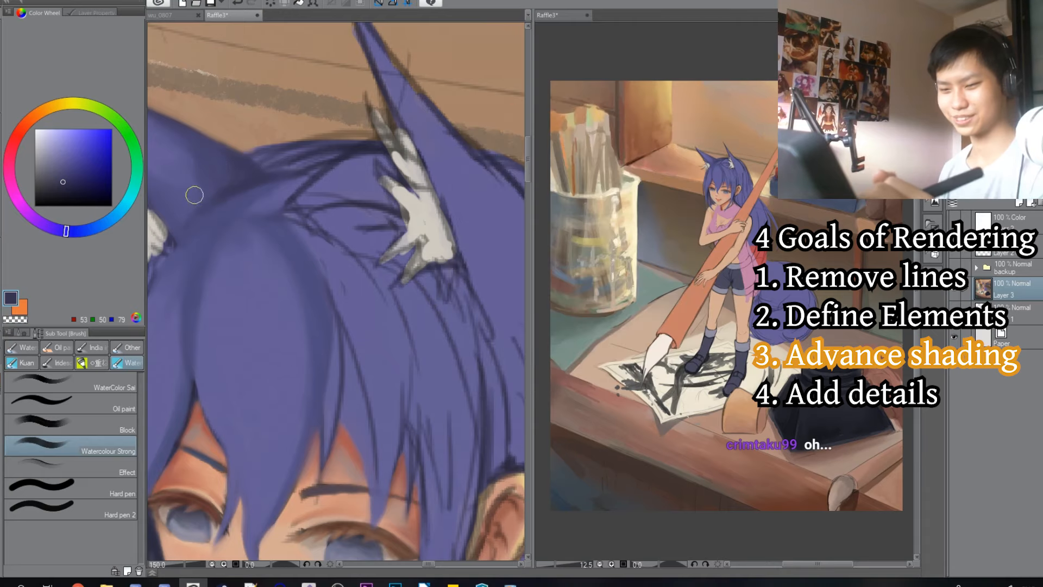
Step: Darken the hair beside the central bang and cover the sketch line separating it from the neighbouring strand
{"action": "mouse_move", "coordinate": [199, 195]}
{"action": "left_mouse_down"}
{"action": "mouse_move", "coordinate": [287, 196]}
{"action": "mouse_move", "coordinate": [235, 207]}
{"action": "left_mouse_up"}
{"action": "mouse_move", "coordinate": [268, 235]}
{"action": "left_mouse_down"}
{"action": "mouse_move", "coordinate": [288, 235]}
{"action": "mouse_move", "coordinate": [318, 193]}
{"action": "left_mouse_up"}
{"action": "left_click_drag", "start_coordinate": [305, 303], "coordinate": [279, 168]}
{"action": "left_click", "coordinate": [232, 106], "text": "alt"}
{"action": "mouse_move", "coordinate": [280, 115]}
{"action": "left_mouse_down"}
{"action": "mouse_move", "coordinate": [298, 122]}
{"action": "mouse_move", "coordinate": [334, 193]}
{"action": "left_mouse_up"}
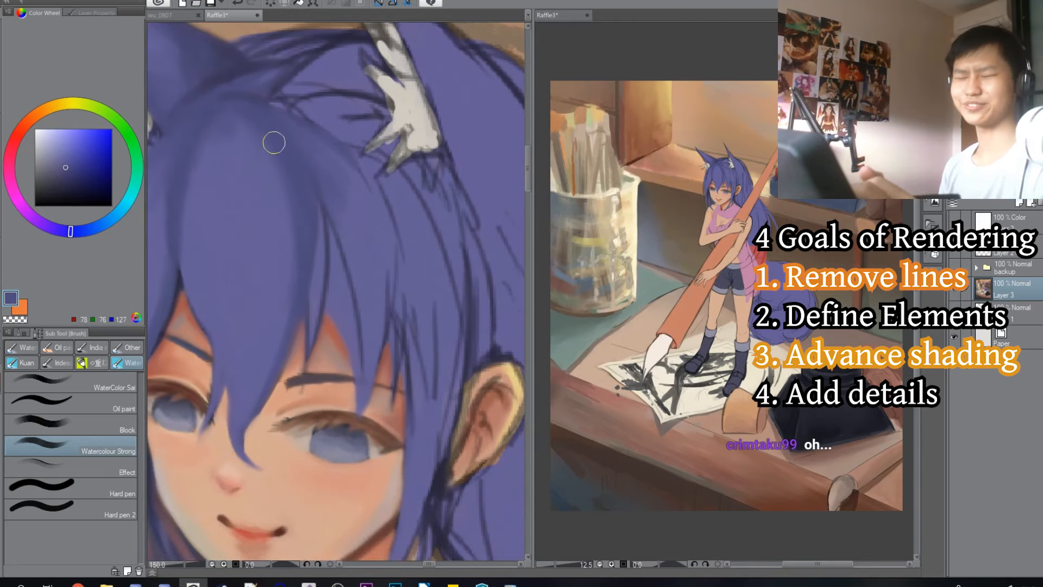
{"action": "left_click_drag", "start_coordinate": [272, 140], "coordinate": [248, 107]}
{"action": "left_click_drag", "start_coordinate": [318, 234], "coordinate": [302, 174]}
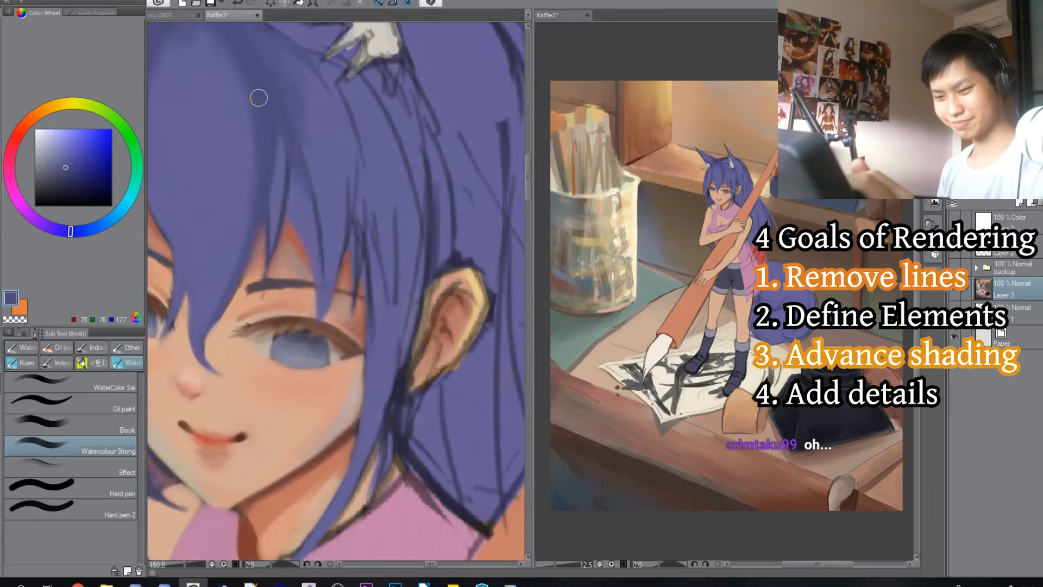
Step: Define the right-hand bangs with sampled purples and paint out the crown's sketch lines with a larger brush
{"action": "left_click", "coordinate": [321, 199], "text": "alt"}
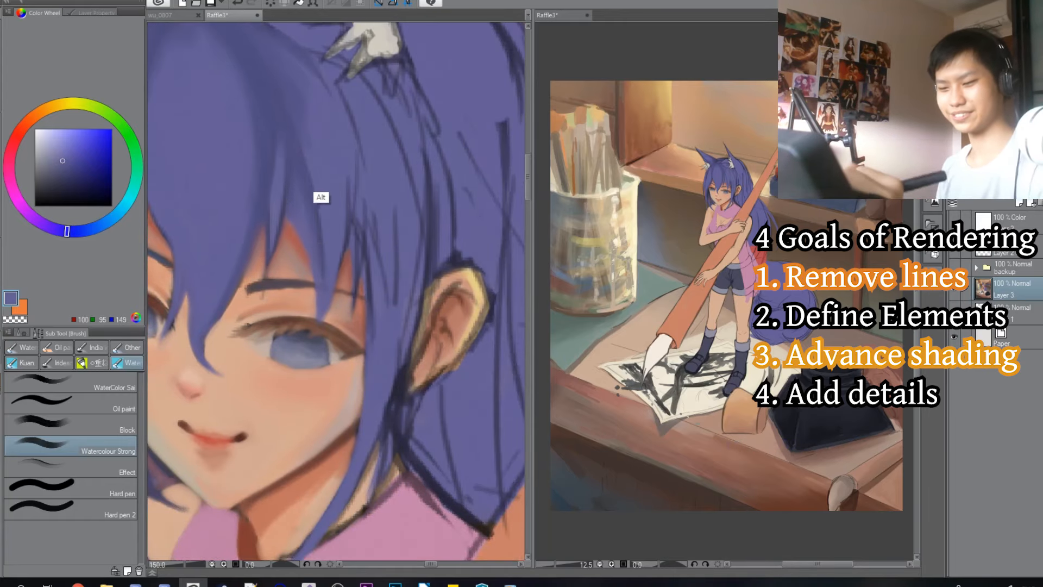
{"action": "left_click_drag", "start_coordinate": [307, 229], "coordinate": [357, 361]}
{"action": "left_click", "coordinate": [294, 162], "text": "alt"}
{"action": "key", "text": "bracketright"}
{"action": "mouse_move", "coordinate": [293, 149]}
{"action": "left_mouse_down"}
{"action": "mouse_move", "coordinate": [340, 106]}
{"action": "mouse_move", "coordinate": [357, 131]}
{"action": "mouse_move", "coordinate": [323, 134]}
{"action": "left_mouse_up"}
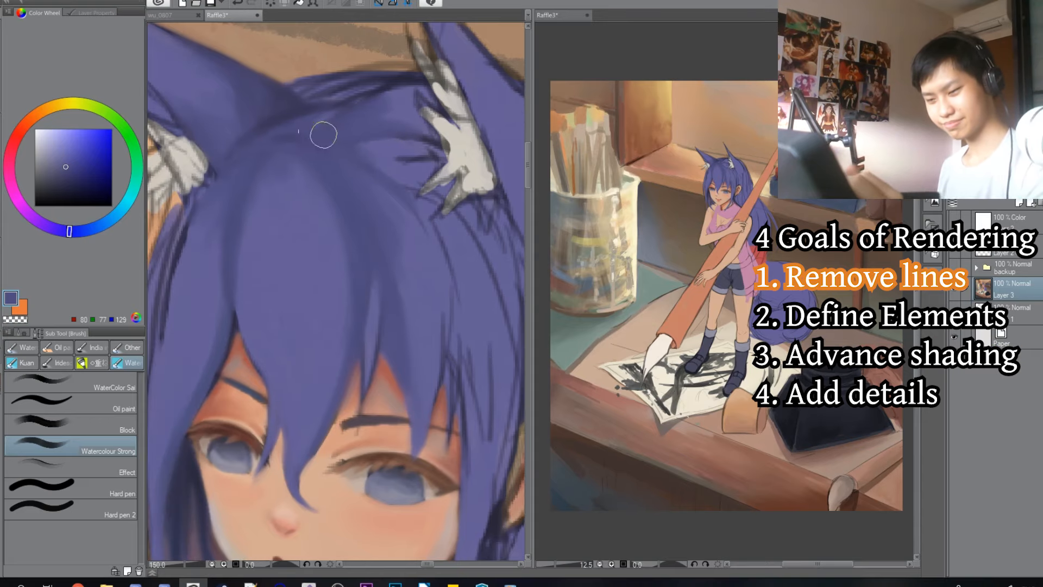
{"action": "left_click_drag", "start_coordinate": [234, 386], "coordinate": [251, 244]}
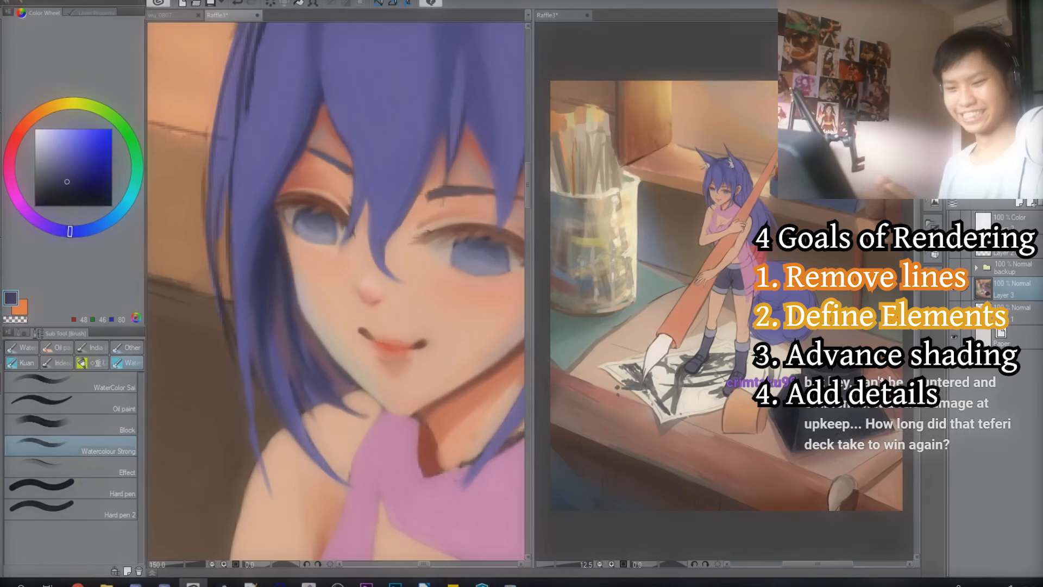
Step: Erase a thin gap between the outermost hair strand and the side lock with a reduced eraser
{"action": "left_click", "coordinate": [223, 207], "text": "alt"}
{"action": "key", "text": "e"}
{"action": "key", "text": "bracketleft"}
{"action": "key", "text": "bracketleft"}
{"action": "key", "text": "bracketleft"}
{"action": "key", "text": "bracketleft"}
{"action": "key", "text": "bracketleft"}
{"action": "key", "text": "bracketleft"}
{"action": "mouse_move", "coordinate": [222, 234]}
{"action": "left_mouse_down"}
{"action": "mouse_move", "coordinate": [225, 184]}
{"action": "mouse_move", "coordinate": [228, 345]}
{"action": "left_mouse_up"}
Step: Fill the gap around the outermost hair strand with browns sampled from the background
{"action": "key", "text": "b"}
{"action": "left_click", "coordinate": [220, 276], "text": "alt"}
{"action": "left_click", "coordinate": [214, 202], "text": "alt"}
{"action": "left_click", "coordinate": [220, 318], "text": "alt"}
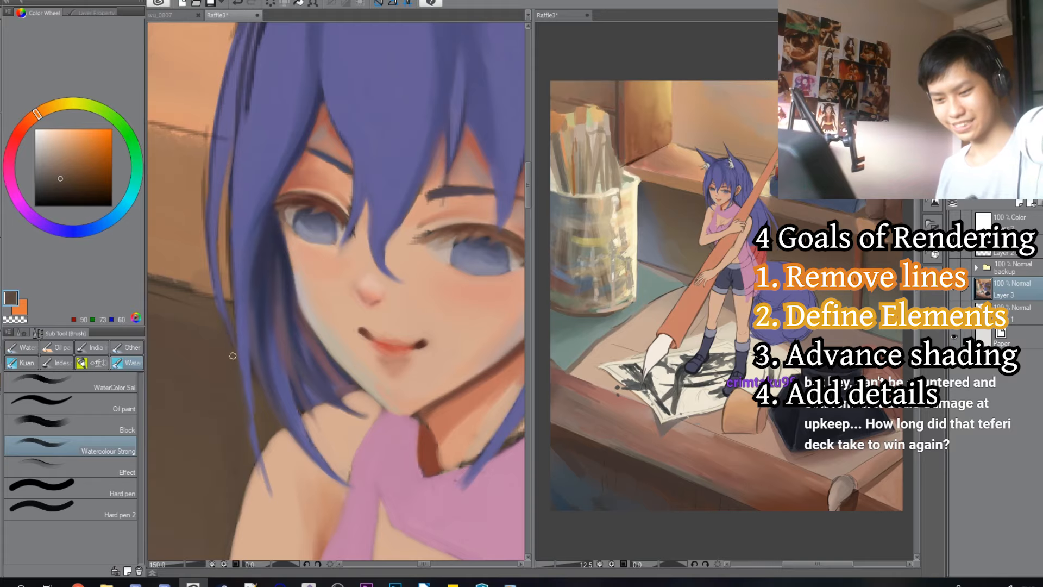
{"action": "left_click", "coordinate": [213, 285], "text": "alt"}
{"action": "left_click", "coordinate": [208, 302], "text": "alt"}
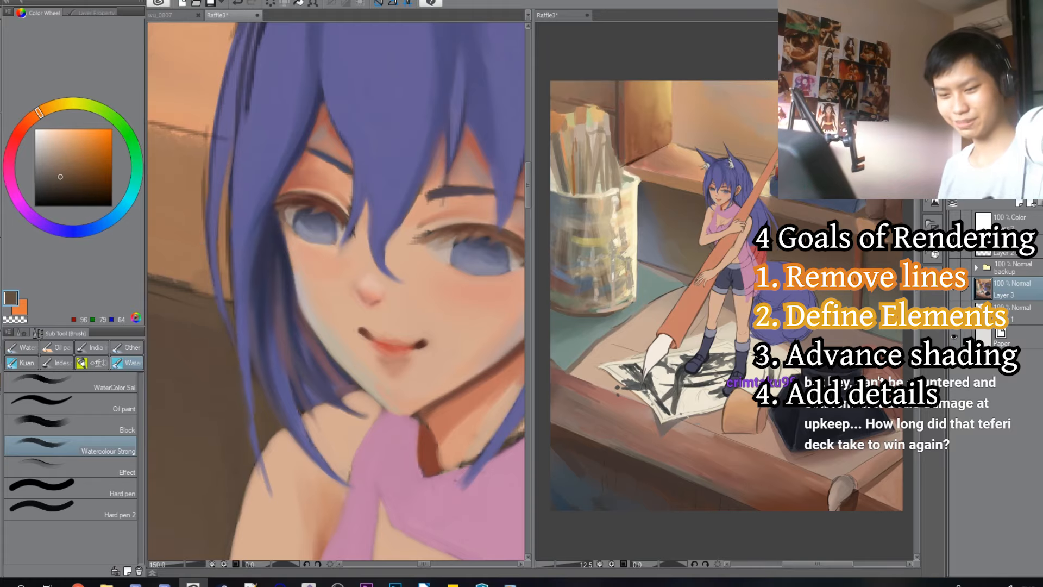
Step: Paint over the sketch lines on the shelf edge beside the hair with sampled orange-browns
{"action": "scroll", "coordinate": [209, 302], "scroll_direction": "down", "scroll_amount": 1}
{"action": "left_click_drag", "start_coordinate": [209, 302], "coordinate": [370, 244]}
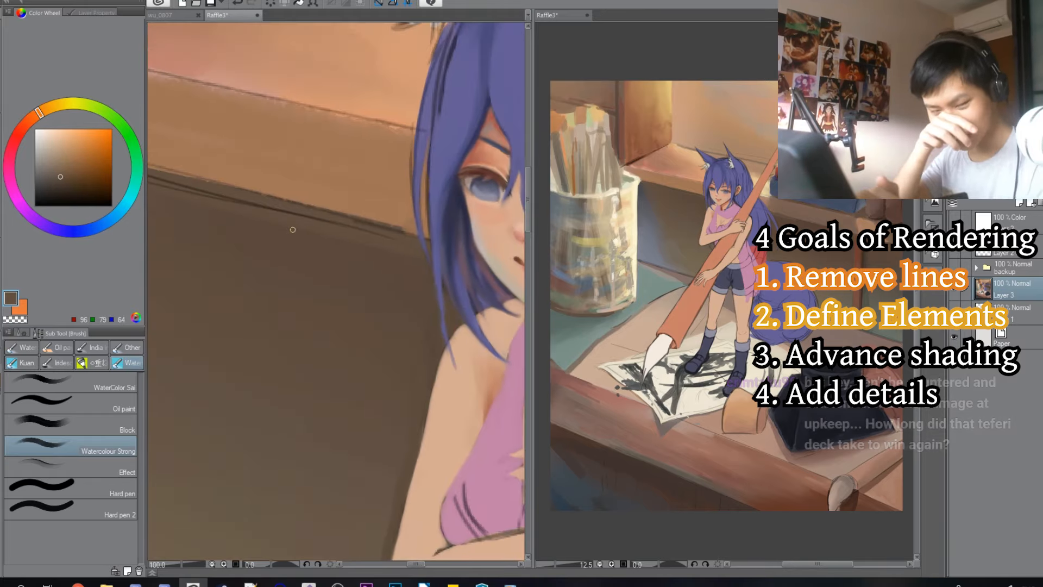
{"action": "scroll", "coordinate": [288, 223], "scroll_direction": "up", "scroll_amount": 1}
{"action": "left_click", "coordinate": [325, 232], "text": "alt"}
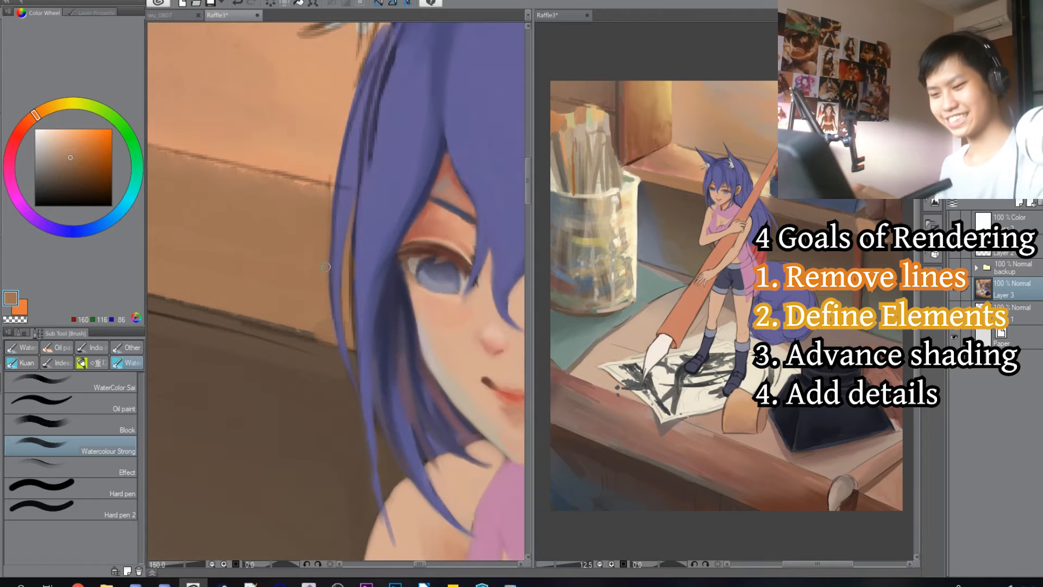
{"action": "left_click_drag", "start_coordinate": [326, 266], "coordinate": [283, 310]}
{"action": "left_click", "coordinate": [281, 216], "text": "alt"}
{"action": "mouse_move", "coordinate": [277, 218]}
{"action": "left_mouse_down"}
{"action": "mouse_move", "coordinate": [287, 222]}
{"action": "mouse_move", "coordinate": [280, 231]}
{"action": "mouse_move", "coordinate": [322, 193]}
{"action": "left_mouse_up"}
{"action": "left_click", "coordinate": [239, 256], "text": "alt"}
{"action": "left_click", "coordinate": [234, 181], "text": "alt"}
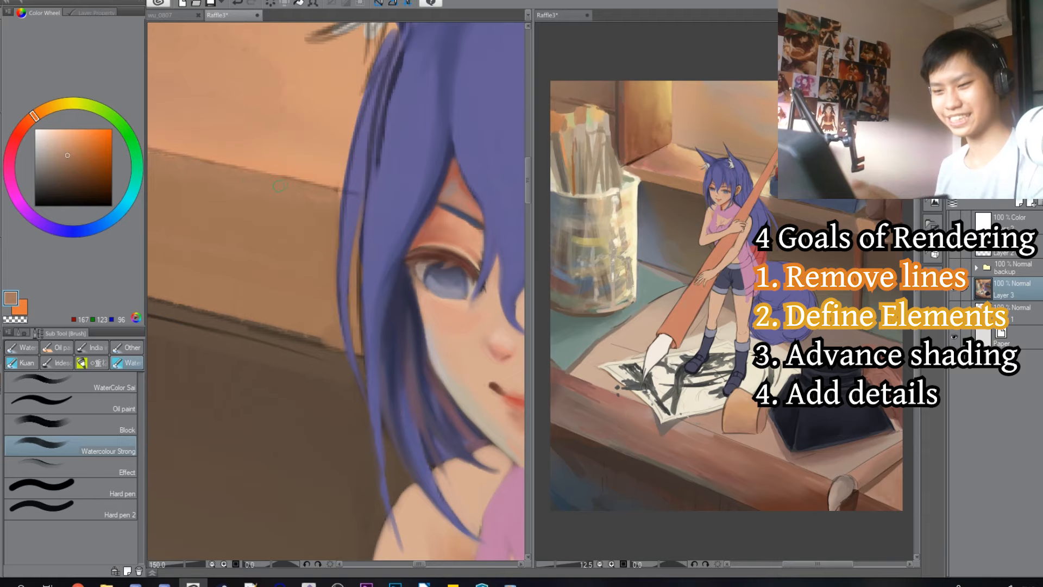
Step: Paint over the sketch line along the shelf's upper edge towards the jar with a sampled muted brown
{"action": "scroll", "coordinate": [212, 154], "scroll_direction": "down", "scroll_amount": 1}
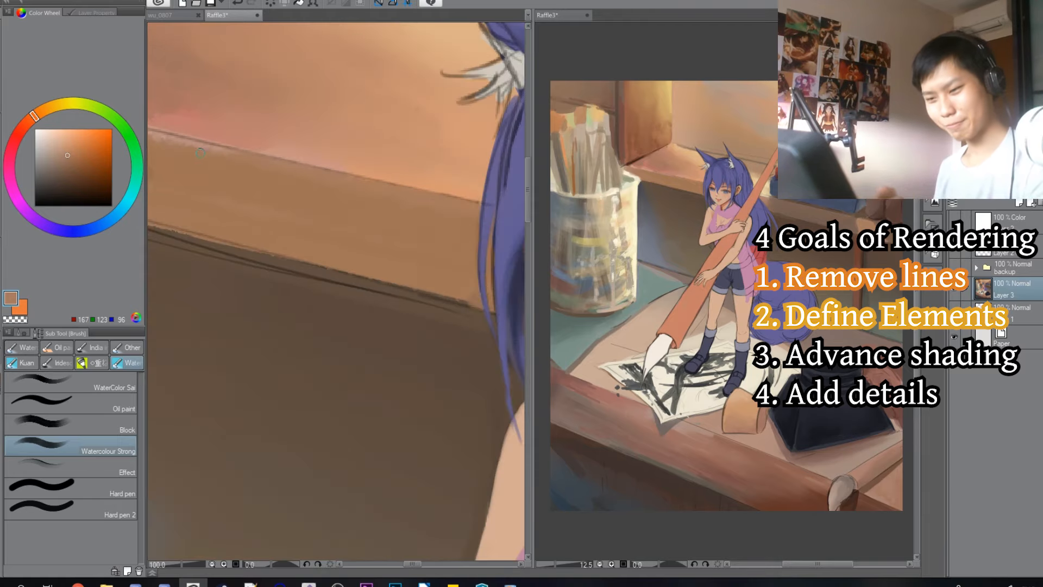
{"action": "left_click_drag", "start_coordinate": [217, 180], "coordinate": [320, 202]}
{"action": "left_click", "coordinate": [250, 199], "text": "alt"}
{"action": "left_click_drag", "start_coordinate": [202, 148], "coordinate": [304, 170]}
{"action": "left_click_drag", "start_coordinate": [217, 152], "coordinate": [276, 163]}
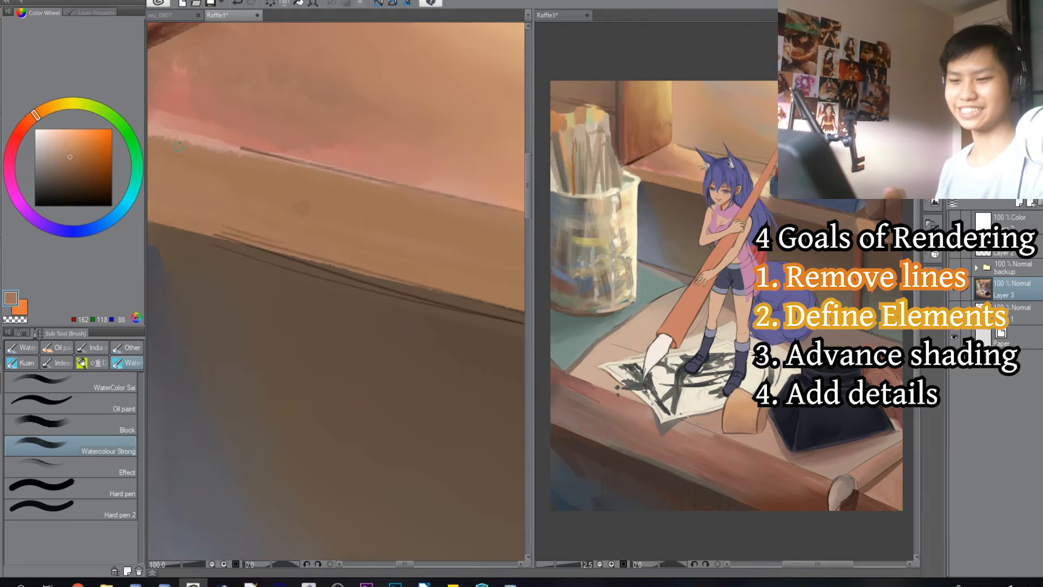
{"action": "left_click_drag", "start_coordinate": [206, 153], "coordinate": [303, 162]}
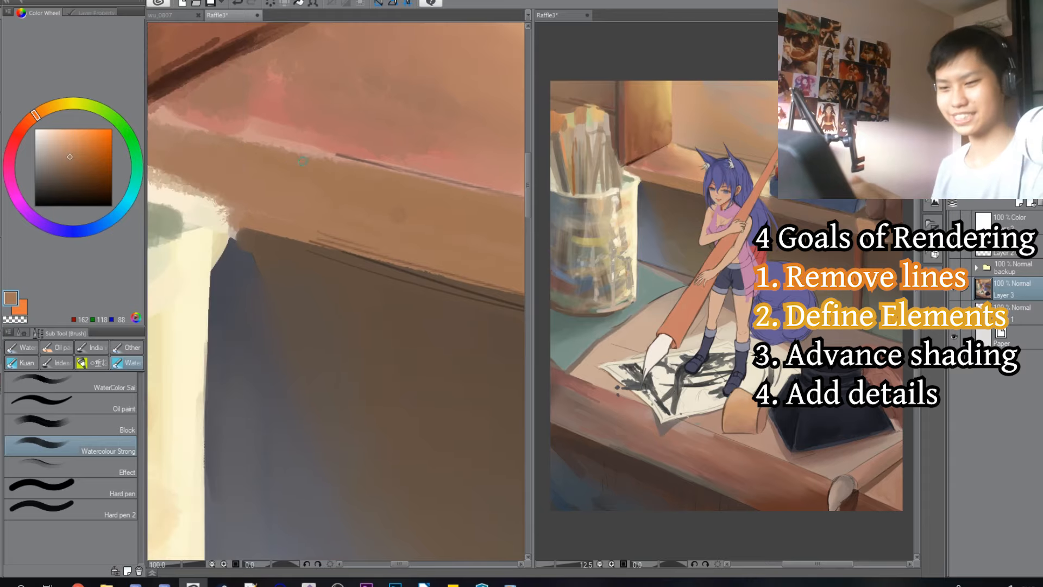
{"action": "left_click_drag", "start_coordinate": [393, 182], "coordinate": [311, 185]}
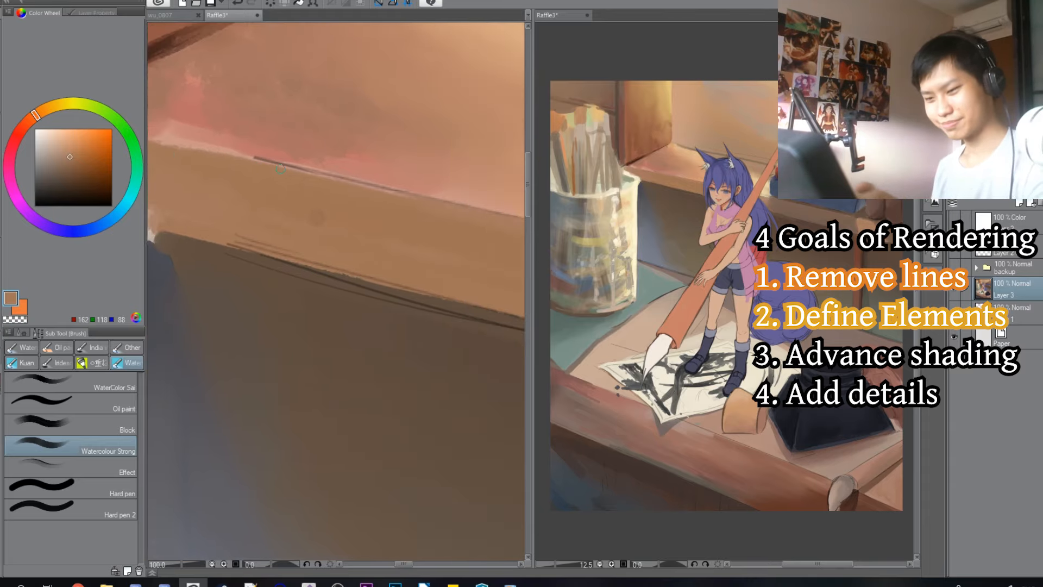
{"action": "left_click_drag", "start_coordinate": [158, 164], "coordinate": [275, 182]}
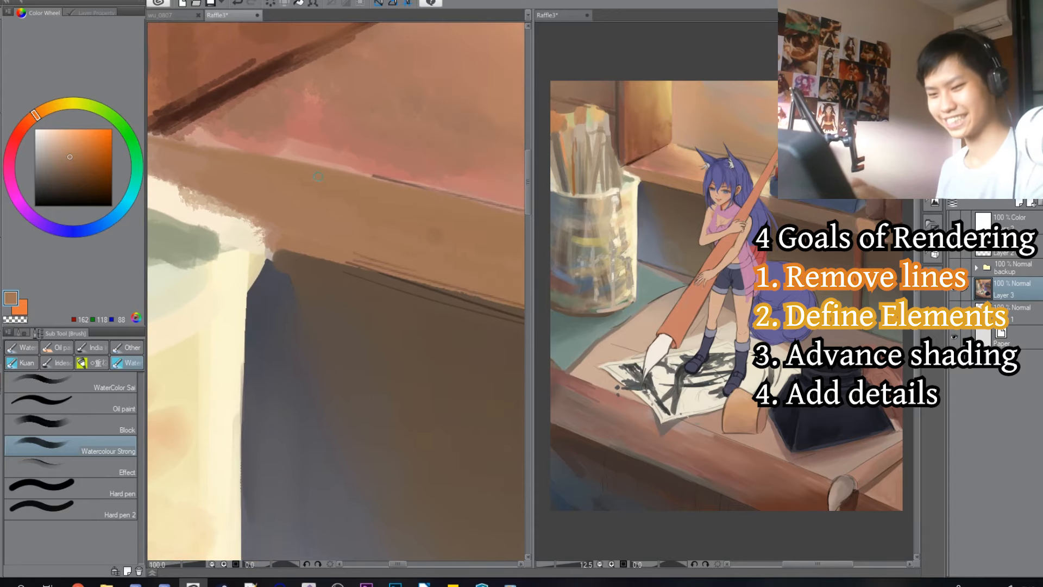
{"action": "left_click_drag", "start_coordinate": [169, 137], "coordinate": [228, 152]}
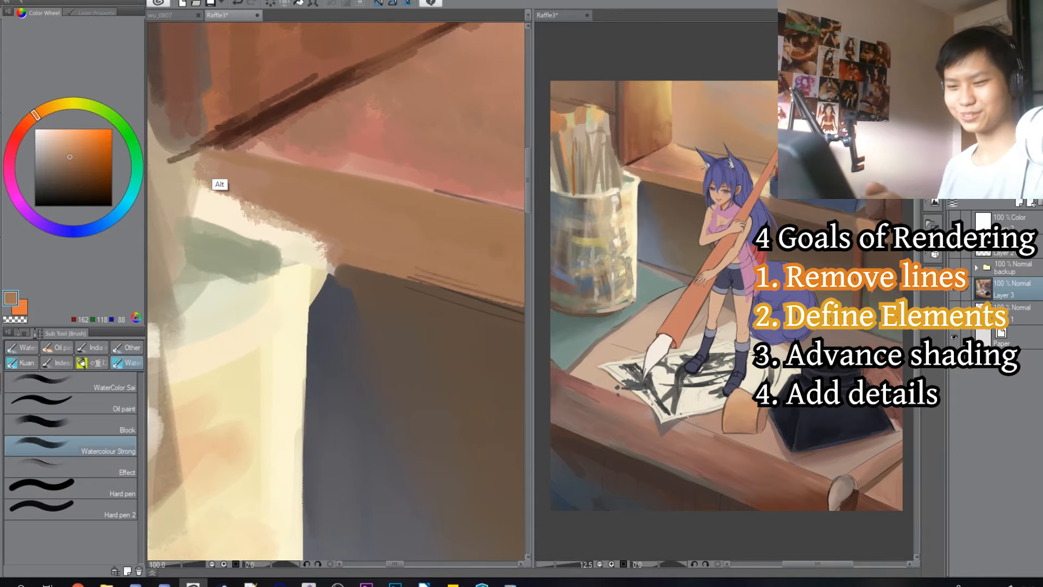
Step: Cover the line where the shelf's pinkish surface meets its front face near the jar, using sampled browns and pinks
{"action": "left_click", "coordinate": [220, 185], "text": "alt"}
{"action": "mouse_move", "coordinate": [427, 184]}
{"action": "left_mouse_down"}
{"action": "mouse_move", "coordinate": [200, 141]}
{"action": "mouse_move", "coordinate": [333, 174]}
{"action": "mouse_move", "coordinate": [212, 148]}
{"action": "left_mouse_up"}
{"action": "left_click", "coordinate": [200, 141], "text": "alt"}
{"action": "left_click", "coordinate": [252, 157], "text": "alt"}
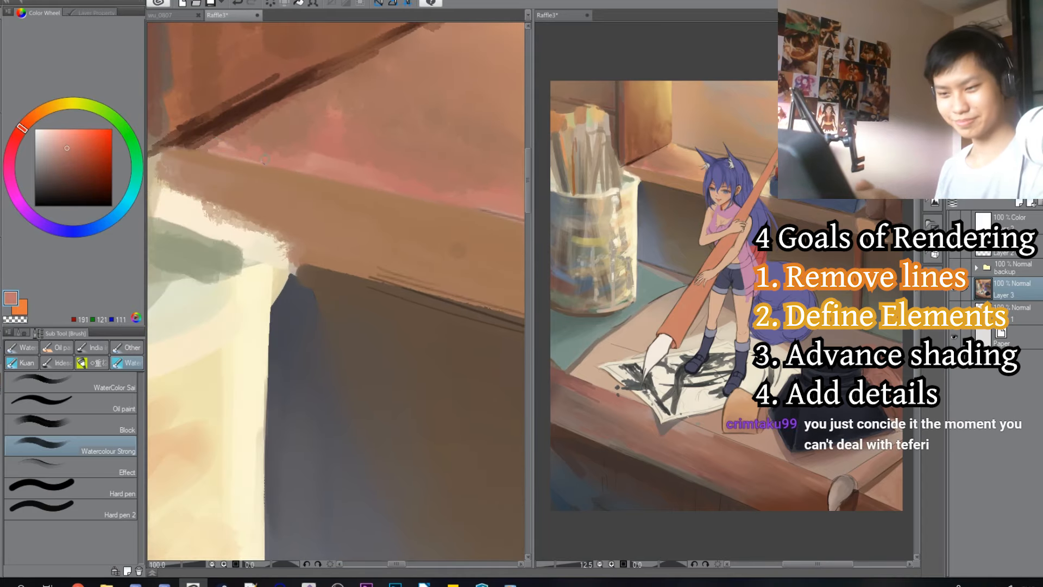
{"action": "left_click_drag", "start_coordinate": [441, 194], "coordinate": [227, 134]}
{"action": "left_click", "coordinate": [227, 133], "text": "alt"}
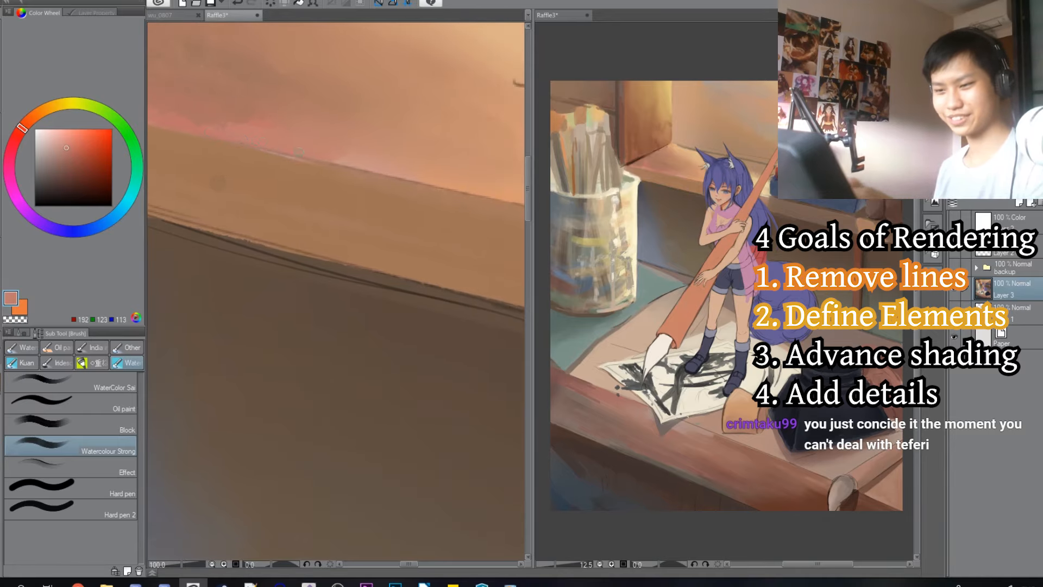
Step: Clean up the shelf's upper edge towards the character's hair with alternating sampled browns and light oranges
{"action": "left_click", "coordinate": [265, 156], "text": "alt"}
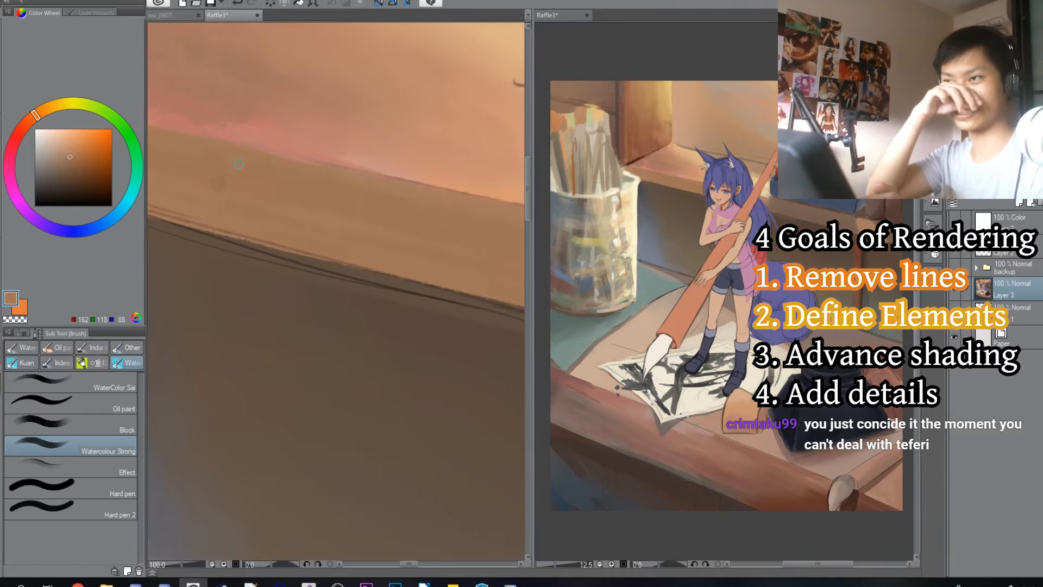
{"action": "left_click_drag", "start_coordinate": [377, 196], "coordinate": [237, 183]}
{"action": "left_click", "coordinate": [285, 166], "text": "alt"}
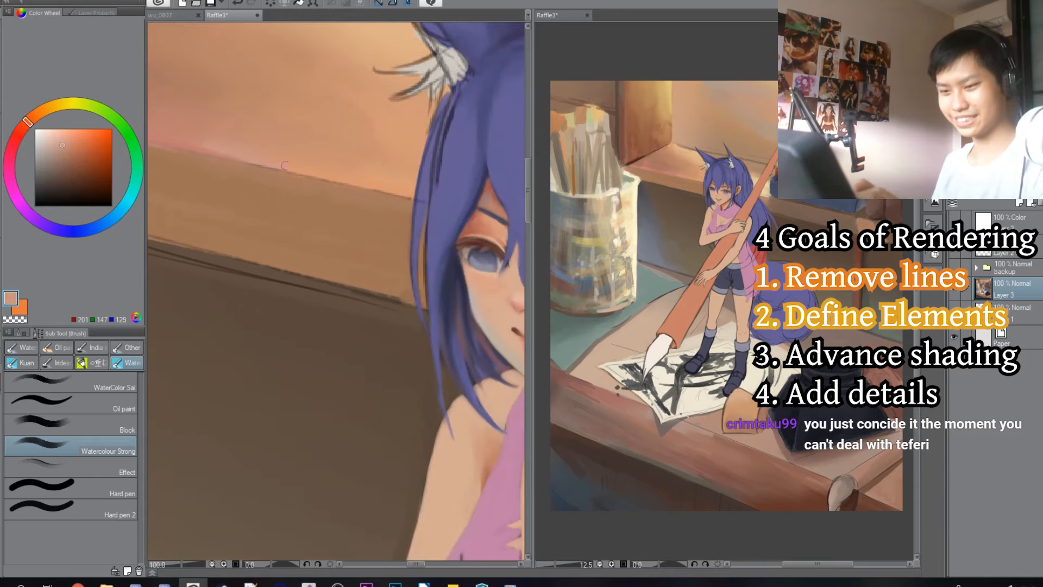
{"action": "left_click_drag", "start_coordinate": [365, 179], "coordinate": [273, 151]}
{"action": "left_click", "coordinate": [272, 152], "text": "alt"}
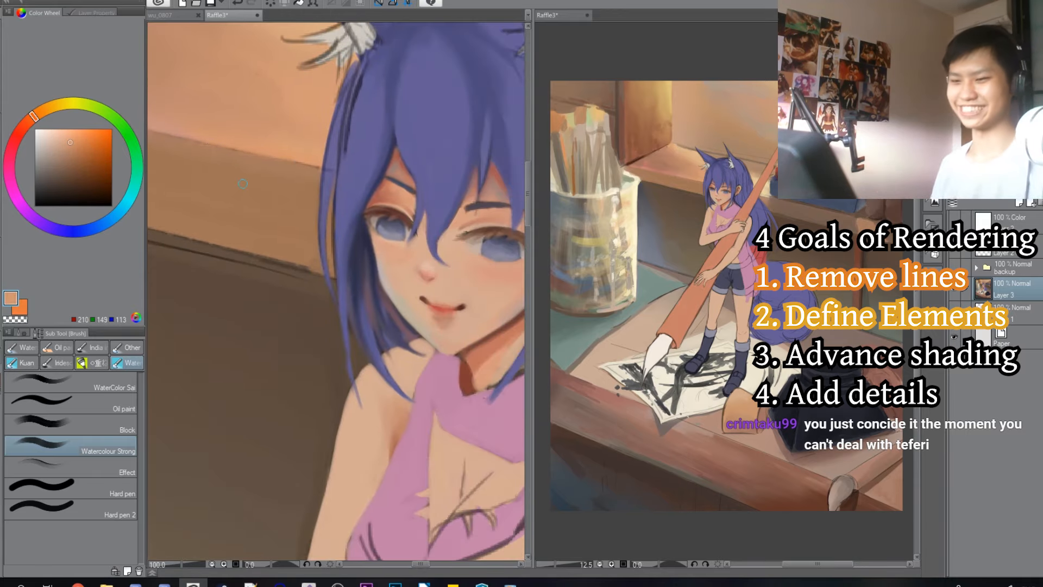
{"action": "left_click", "coordinate": [306, 161], "text": "alt"}
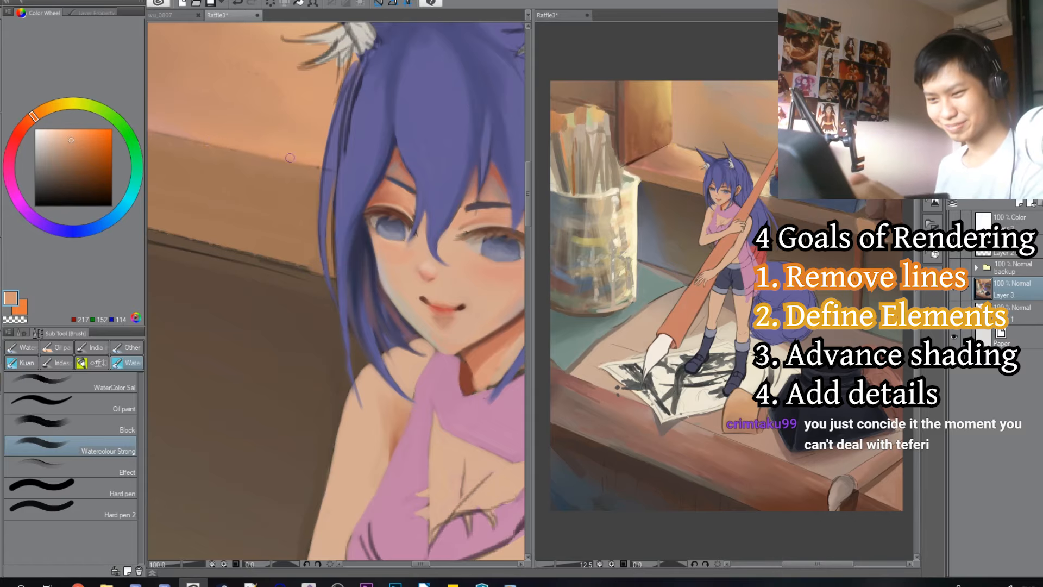
Step: Paint out the last bit of line where the shelf edge meets the outermost hair strand, using sampled background tones
{"action": "left_click", "coordinate": [331, 171], "text": "alt"}
{"action": "left_click", "coordinate": [303, 173], "text": "alt"}
{"action": "left_click", "coordinate": [308, 188], "text": "alt"}
{"action": "mouse_move", "coordinate": [329, 153]}
{"action": "left_mouse_down"}
{"action": "mouse_move", "coordinate": [327, 188]}
{"action": "mouse_move", "coordinate": [295, 215]}
{"action": "left_mouse_up"}
{"action": "left_click", "coordinate": [295, 215], "text": "alt"}
{"action": "left_click", "coordinate": [277, 195], "text": "alt"}
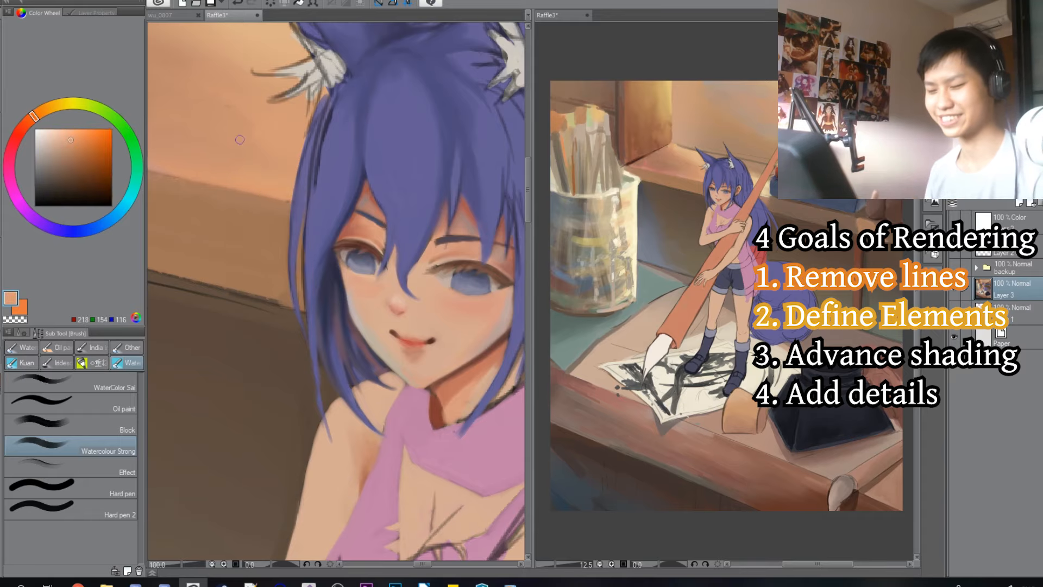
{"action": "left_click_drag", "start_coordinate": [206, 183], "coordinate": [245, 180]}
{"action": "left_click", "coordinate": [186, 161], "text": "alt"}
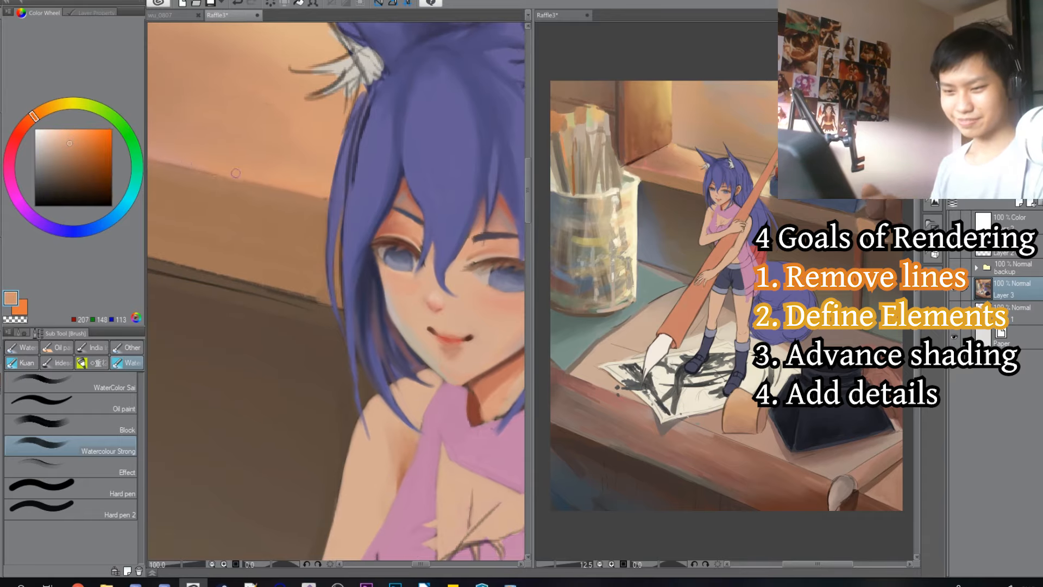
{"action": "left_click_drag", "start_coordinate": [327, 196], "coordinate": [259, 219]}
Step: Paint over the dark sketch lines in the side hair below the left fox ear with sampled purples
{"action": "left_click", "coordinate": [306, 144], "text": "alt"}
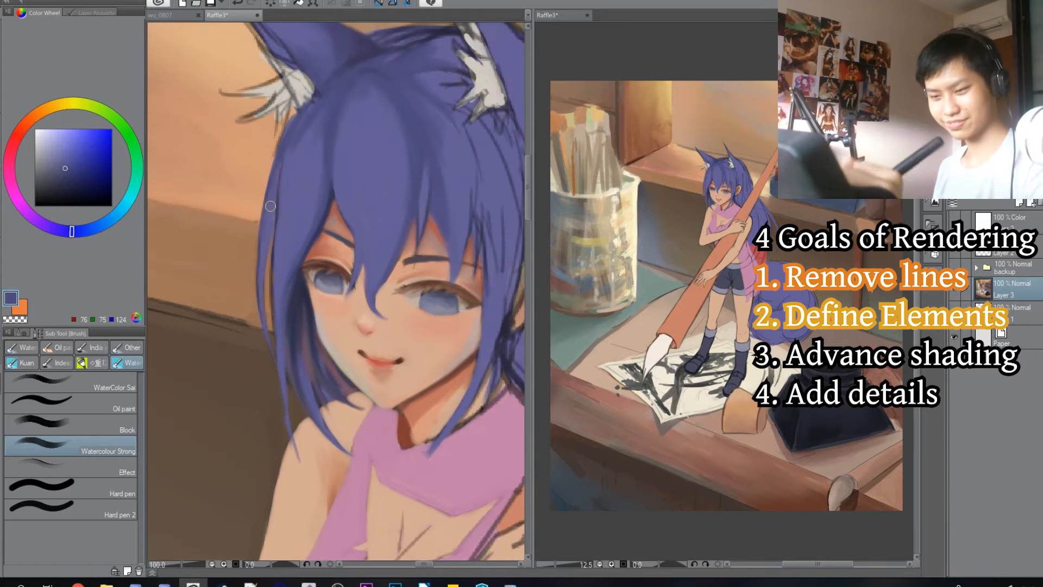
{"action": "left_click_drag", "start_coordinate": [297, 264], "coordinate": [304, 177]}
{"action": "left_click_drag", "start_coordinate": [354, 98], "coordinate": [250, 156]}
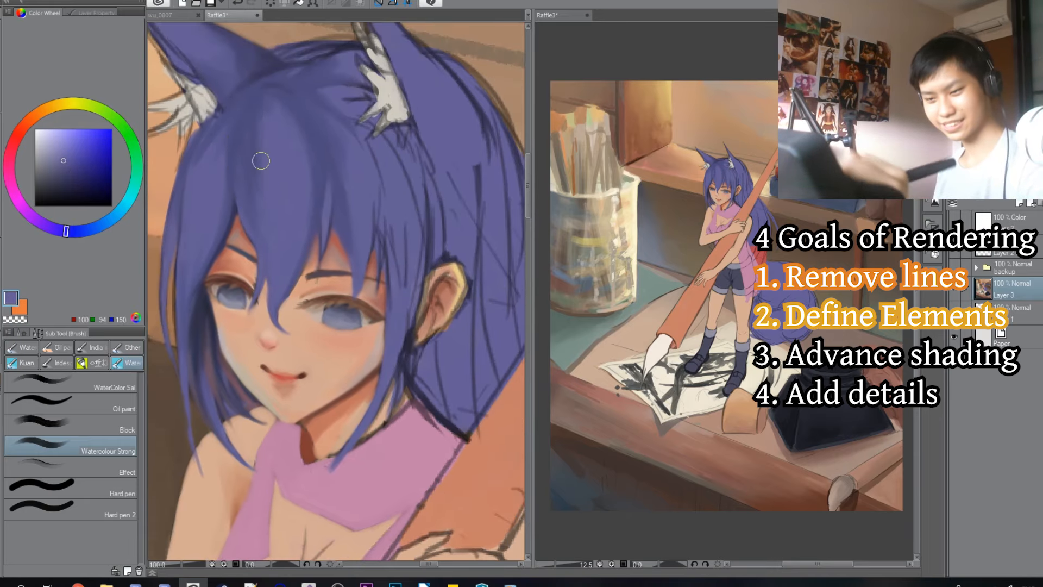
{"action": "left_click_drag", "start_coordinate": [227, 161], "coordinate": [238, 210]}
{"action": "left_click", "coordinate": [260, 159], "text": "alt"}
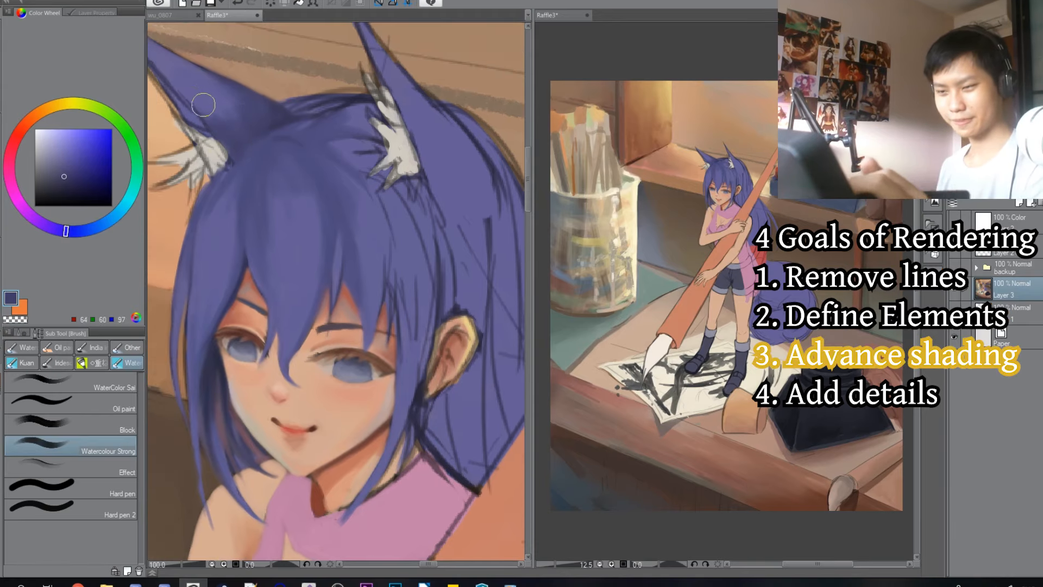
Step: Shade the left fox ear and its base with dark purples
{"action": "left_click_drag", "start_coordinate": [203, 104], "coordinate": [296, 137]}
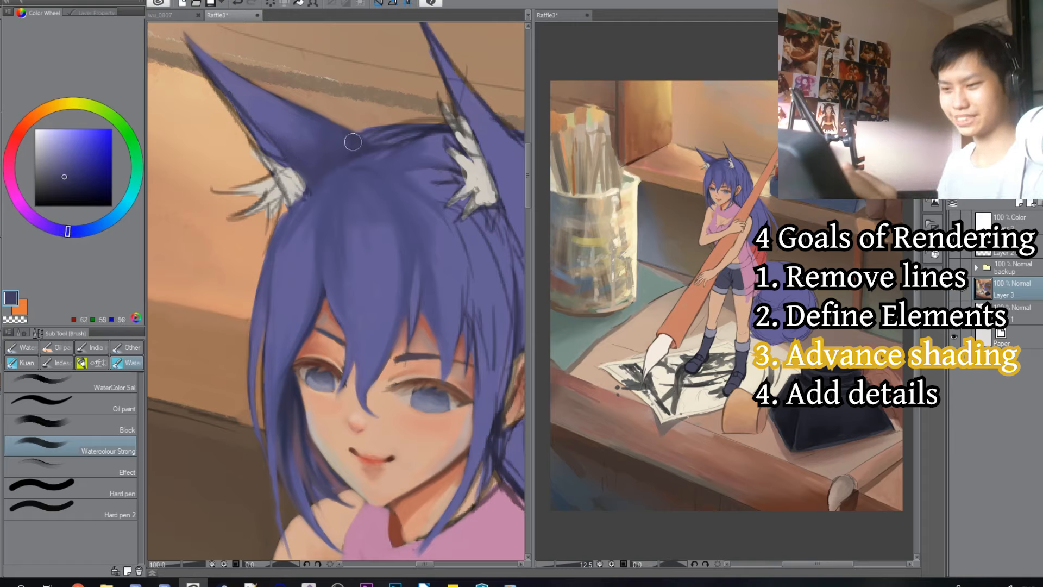
{"action": "left_click_drag", "start_coordinate": [346, 151], "coordinate": [275, 145]}
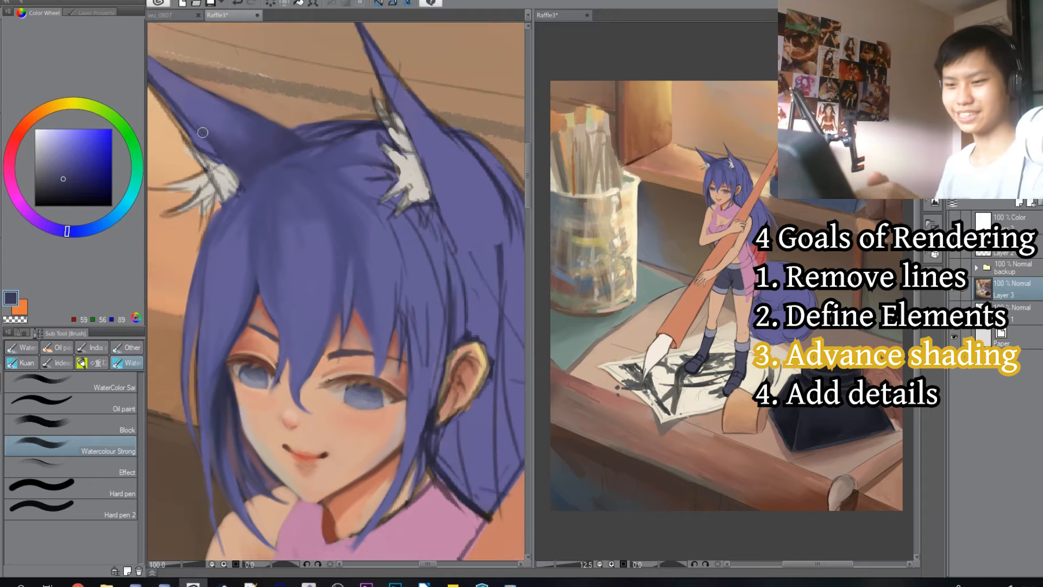
{"action": "left_click_drag", "start_coordinate": [202, 122], "coordinate": [267, 157]}
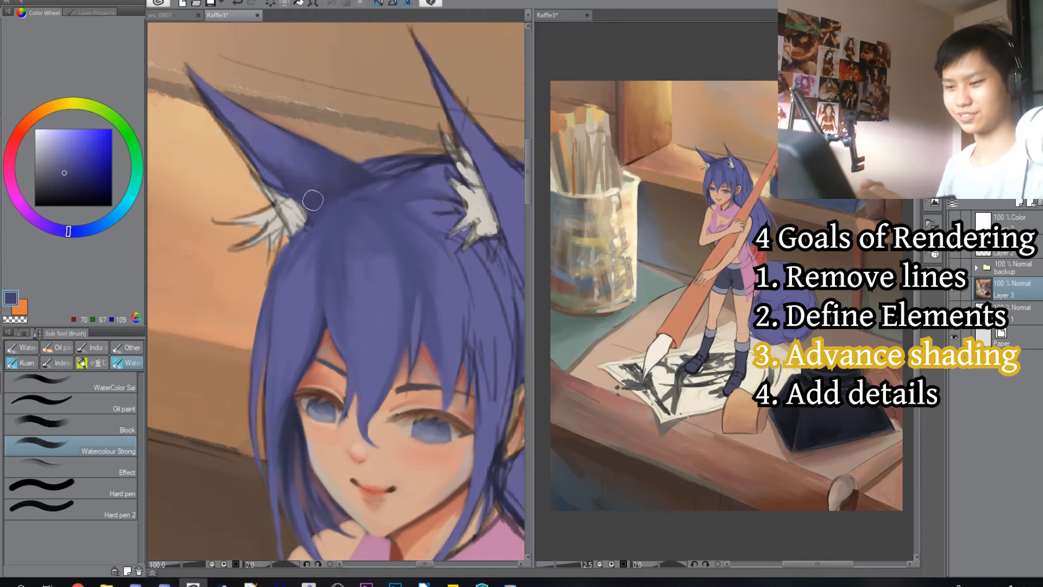
{"action": "left_click_drag", "start_coordinate": [315, 201], "coordinate": [276, 145]}
Step: Darken the crown between the fox ears with sampled dark purples and a larger brush
{"action": "left_click", "coordinate": [301, 147], "text": "alt"}
{"action": "mouse_move", "coordinate": [344, 133]}
{"action": "left_mouse_down"}
{"action": "mouse_move", "coordinate": [282, 156]}
{"action": "mouse_move", "coordinate": [282, 179]}
{"action": "left_mouse_up"}
{"action": "mouse_move", "coordinate": [294, 174]}
{"action": "left_mouse_down"}
{"action": "mouse_move", "coordinate": [322, 149]}
{"action": "mouse_move", "coordinate": [385, 162]}
{"action": "left_mouse_up"}
{"action": "mouse_move", "coordinate": [293, 164]}
{"action": "left_mouse_down"}
{"action": "mouse_move", "coordinate": [273, 144]}
{"action": "mouse_move", "coordinate": [323, 74]}
{"action": "left_mouse_up"}
{"action": "left_click", "coordinate": [300, 117], "text": "alt"}
{"action": "mouse_move", "coordinate": [353, 153]}
{"action": "left_mouse_down"}
{"action": "mouse_move", "coordinate": [347, 177]}
{"action": "mouse_move", "coordinate": [363, 196]}
{"action": "mouse_move", "coordinate": [356, 156]}
{"action": "left_mouse_up"}
{"action": "key", "text": "]"}
{"action": "mouse_move", "coordinate": [312, 104]}
{"action": "left_mouse_down"}
{"action": "mouse_move", "coordinate": [337, 102]}
{"action": "mouse_move", "coordinate": [312, 152]}
{"action": "mouse_move", "coordinate": [304, 114]}
{"action": "left_mouse_up"}
{"action": "mouse_move", "coordinate": [304, 114]}
{"action": "left_mouse_down"}
{"action": "mouse_move", "coordinate": [271, 120]}
{"action": "mouse_move", "coordinate": [275, 130]}
{"action": "mouse_move", "coordinate": [248, 144]}
{"action": "mouse_move", "coordinate": [272, 92]}
{"action": "mouse_move", "coordinate": [284, 105]}
{"action": "left_mouse_up"}
Step: Blend the crown's dark shading into the bangs and retouch it with sampled purples
{"action": "left_click", "coordinate": [283, 128], "text": "alt"}
{"action": "key", "text": "j"}
{"action": "key", "text": "b"}
{"action": "left_click", "coordinate": [284, 105], "text": "alt"}
{"action": "mouse_move", "coordinate": [329, 86]}
{"action": "left_mouse_down"}
{"action": "mouse_move", "coordinate": [303, 80]}
{"action": "mouse_move", "coordinate": [331, 98]}
{"action": "left_mouse_up"}
{"action": "left_click", "coordinate": [247, 219], "text": "alt"}
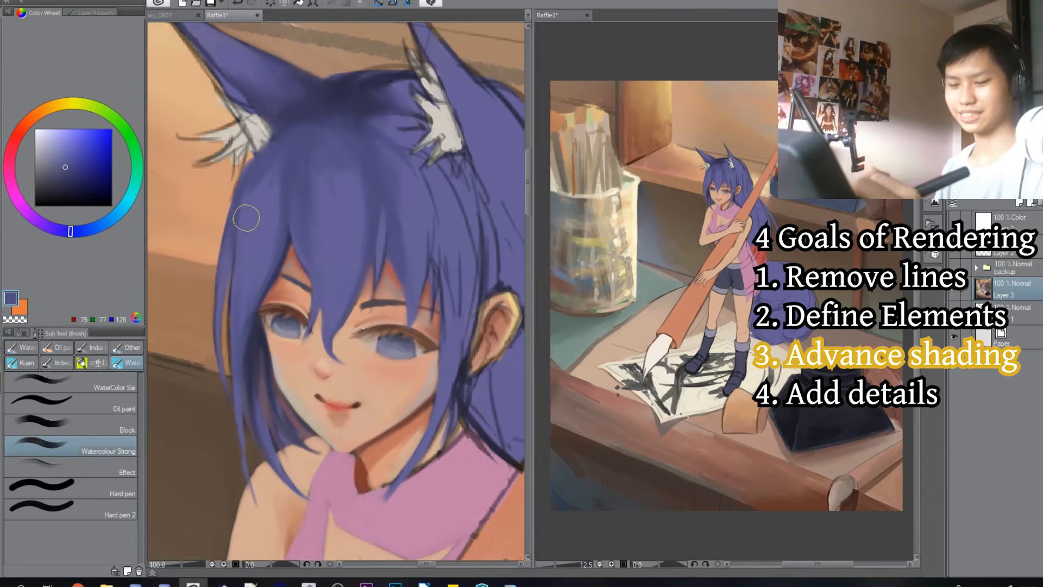
Step: Extend the dark shading over the top of the head with an enlarged brush and sampled purples
{"action": "left_click_drag", "start_coordinate": [254, 162], "coordinate": [256, 118]}
{"action": "left_click", "coordinate": [293, 114], "text": "alt"}
{"action": "key", "text": "]"}
{"action": "left_click_drag", "start_coordinate": [349, 106], "coordinate": [349, 88]}
{"action": "left_click_drag", "start_coordinate": [316, 68], "coordinate": [260, 132]}
{"action": "left_click", "coordinate": [243, 97], "text": "alt"}
{"action": "key", "text": "["}
{"action": "key", "text": "["}
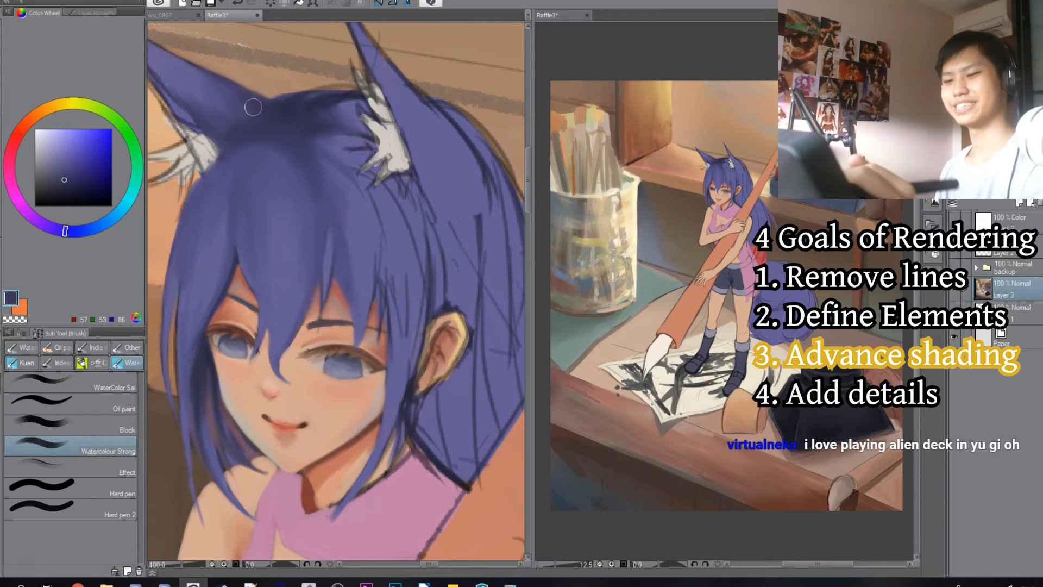
Step: Refine the shading at the left fox ear's base and down into the upper bangs with a smaller brush
{"action": "left_click_drag", "start_coordinate": [288, 210], "coordinate": [240, 158]}
{"action": "mouse_move", "coordinate": [247, 76]}
{"action": "left_mouse_down"}
{"action": "mouse_move", "coordinate": [345, 133]}
{"action": "mouse_move", "coordinate": [287, 54]}
{"action": "left_mouse_up"}
{"action": "left_click", "coordinate": [250, 84], "text": "alt"}
{"action": "key", "text": "["}
{"action": "left_click", "coordinate": [258, 220], "text": "alt"}
{"action": "mouse_move", "coordinate": [268, 237]}
{"action": "left_mouse_down"}
{"action": "mouse_move", "coordinate": [265, 194]}
{"action": "mouse_move", "coordinate": [246, 186]}
{"action": "left_mouse_up"}
Step: Shade the hair around the right fox ear's white fur with a sampled purple and a reduced brush
{"action": "mouse_move", "coordinate": [365, 149]}
{"action": "left_mouse_down"}
{"action": "mouse_move", "coordinate": [319, 191]}
{"action": "mouse_move", "coordinate": [305, 174]}
{"action": "left_mouse_up"}
{"action": "left_click", "coordinate": [318, 190], "text": "alt"}
{"action": "key", "text": "["}
{"action": "key", "text": "["}
{"action": "mouse_move", "coordinate": [269, 134]}
{"action": "left_mouse_down"}
{"action": "mouse_move", "coordinate": [249, 133]}
{"action": "mouse_move", "coordinate": [258, 146]}
{"action": "left_mouse_up"}
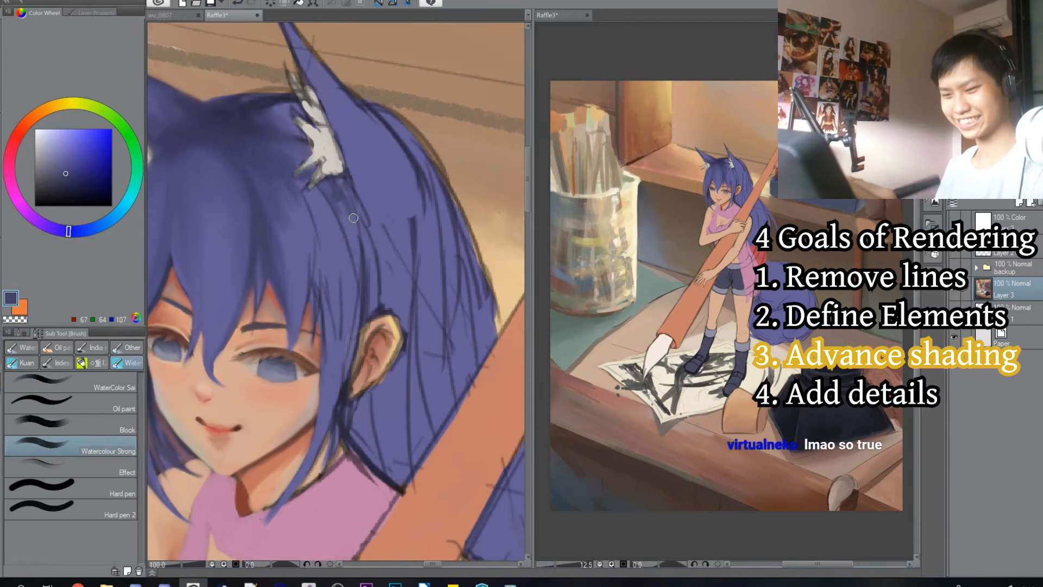
Step: Paint over the sketch lines in the hair below the right fox ear with dark purples
{"action": "left_click_drag", "start_coordinate": [354, 217], "coordinate": [357, 255]}
{"action": "mouse_move", "coordinate": [246, 219]}
{"action": "left_mouse_down"}
{"action": "mouse_move", "coordinate": [242, 178]}
{"action": "mouse_move", "coordinate": [298, 177]}
{"action": "left_mouse_up"}
{"action": "left_click", "coordinate": [317, 172], "text": "alt"}
{"action": "left_click_drag", "start_coordinate": [236, 100], "coordinate": [285, 123]}
{"action": "left_click_drag", "start_coordinate": [261, 185], "coordinate": [245, 141]}
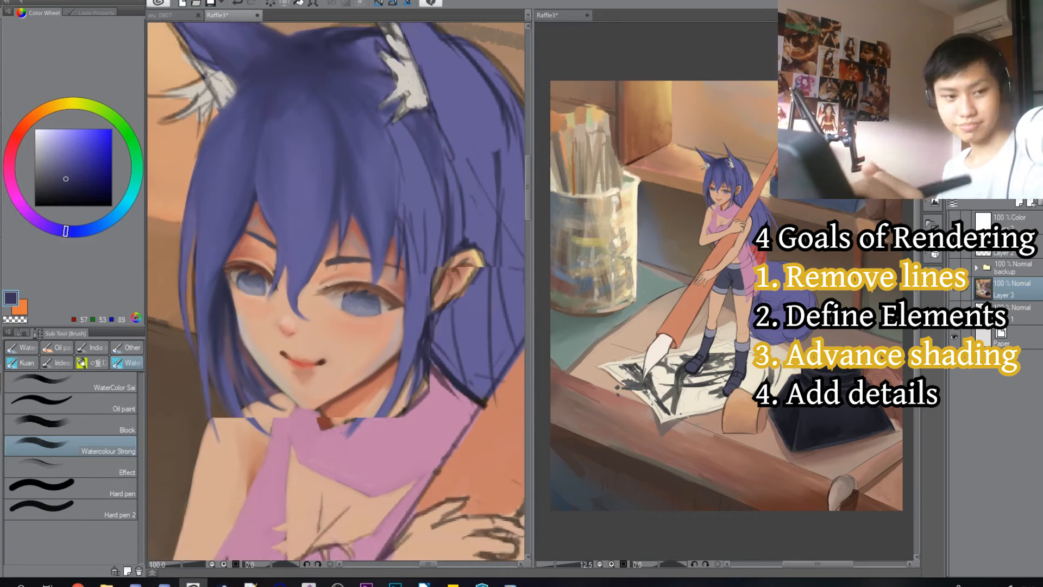
Step: Paint out the lines in the bangs above the human ear and define their strands with sampled purples
{"action": "left_click_drag", "start_coordinate": [327, 287], "coordinate": [279, 270]}
{"action": "left_click", "coordinate": [312, 100], "text": "alt"}
{"action": "left_click_drag", "start_coordinate": [321, 96], "coordinate": [279, 108]}
{"action": "key", "text": "["}
{"action": "left_click", "coordinate": [307, 165], "text": "alt"}
{"action": "left_click_drag", "start_coordinate": [308, 166], "coordinate": [302, 253]}
{"action": "left_click", "coordinate": [307, 220], "text": "alt"}
{"action": "mouse_move", "coordinate": [351, 178]}
{"action": "left_mouse_down"}
{"action": "mouse_move", "coordinate": [338, 146]}
{"action": "mouse_move", "coordinate": [292, 168]}
{"action": "mouse_move", "coordinate": [472, 194]}
{"action": "left_mouse_up"}
{"action": "left_click", "coordinate": [359, 180], "text": "alt"}
{"action": "left_click", "coordinate": [242, 123], "text": "alt"}
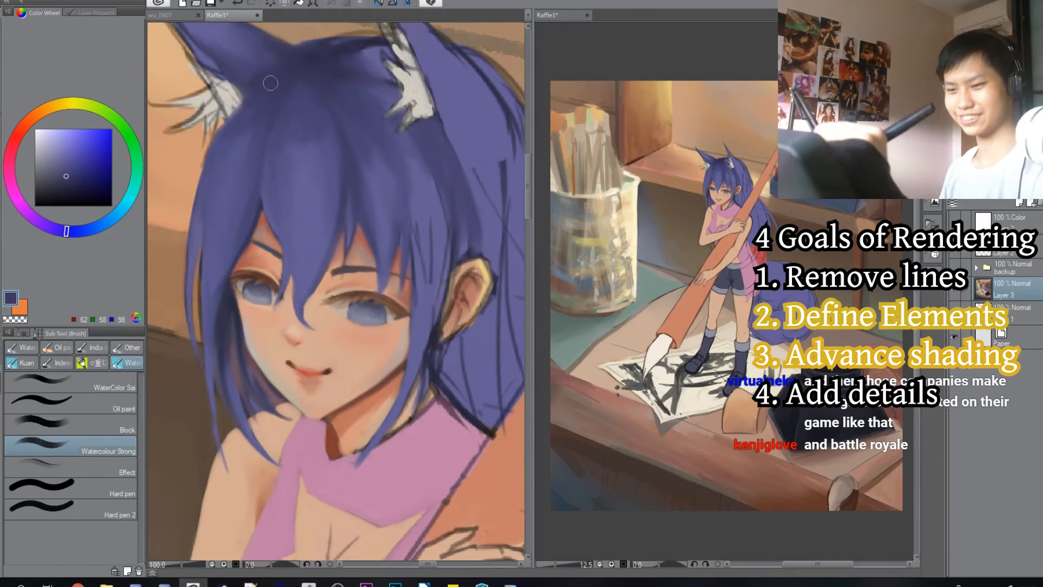
Step: Deepen the left bangs and side lock with sampled dark purples
{"action": "left_click_drag", "start_coordinate": [262, 152], "coordinate": [275, 111]}
{"action": "left_click", "coordinate": [258, 149], "text": "alt"}
{"action": "left_click_drag", "start_coordinate": [222, 192], "coordinate": [266, 125]}
{"action": "left_click_drag", "start_coordinate": [264, 377], "coordinate": [278, 422]}
{"action": "mouse_move", "coordinate": [256, 179]}
{"action": "left_mouse_down"}
{"action": "mouse_move", "coordinate": [244, 247]}
{"action": "mouse_move", "coordinate": [254, 222]}
{"action": "mouse_move", "coordinate": [232, 186]}
{"action": "mouse_move", "coordinate": [228, 235]}
{"action": "mouse_move", "coordinate": [243, 163]}
{"action": "mouse_move", "coordinate": [247, 244]}
{"action": "mouse_move", "coordinate": [248, 136]}
{"action": "mouse_move", "coordinate": [247, 182]}
{"action": "left_mouse_up"}
{"action": "left_click", "coordinate": [243, 206], "text": "alt"}
Step: Blend the left bangs and work in sampled blue-purple tones along the side hair
{"action": "key", "text": "j"}
{"action": "key", "text": "b"}
{"action": "left_click", "coordinate": [256, 179], "text": "alt"}
{"action": "left_click", "coordinate": [232, 186], "text": "alt"}
{"action": "left_click", "coordinate": [259, 124], "text": "alt"}
{"action": "left_click", "coordinate": [229, 236], "text": "alt"}
{"action": "left_click", "coordinate": [223, 274], "text": "alt"}
{"action": "left_click", "coordinate": [257, 180], "text": "alt"}
Step: Check the mirrored canvas and paint sampled bluish tones down the left side hair
{"action": "key", "text": "h"}
{"action": "key", "text": "h"}
{"action": "left_click", "coordinate": [228, 179], "text": "alt"}
{"action": "left_click", "coordinate": [242, 163], "text": "alt"}
{"action": "left_click", "coordinate": [249, 139], "text": "alt"}
{"action": "mouse_move", "coordinate": [255, 98]}
{"action": "left_mouse_down"}
{"action": "mouse_move", "coordinate": [235, 186]}
{"action": "mouse_move", "coordinate": [223, 168]}
{"action": "left_mouse_up"}
{"action": "left_click_drag", "start_coordinate": [203, 341], "coordinate": [235, 253]}
Step: Soften the outer hair beside the shelf with sampled blue-grey tones that pick up the background light
{"action": "left_click", "coordinate": [228, 182], "text": "alt"}
{"action": "left_click_drag", "start_coordinate": [228, 181], "coordinate": [186, 227]}
{"action": "left_click", "coordinate": [186, 227], "text": "alt"}
{"action": "mouse_move", "coordinate": [303, 107]}
{"action": "left_mouse_down"}
{"action": "mouse_move", "coordinate": [279, 153]}
{"action": "mouse_move", "coordinate": [272, 104]}
{"action": "left_mouse_up"}
{"action": "left_click", "coordinate": [255, 100], "text": "alt"}
{"action": "left_click", "coordinate": [256, 152], "text": "alt"}
{"action": "left_click", "coordinate": [264, 212], "text": "alt"}
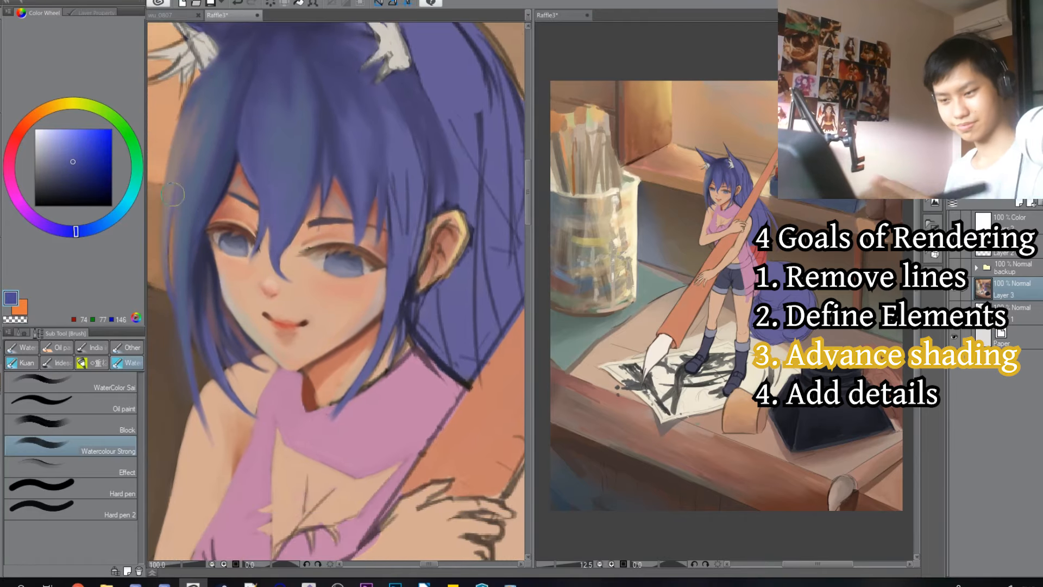
Step: Check the mirrored canvas and smooth the shading over the crown with a larger brush and a sampled purple
{"action": "key", "text": "h"}
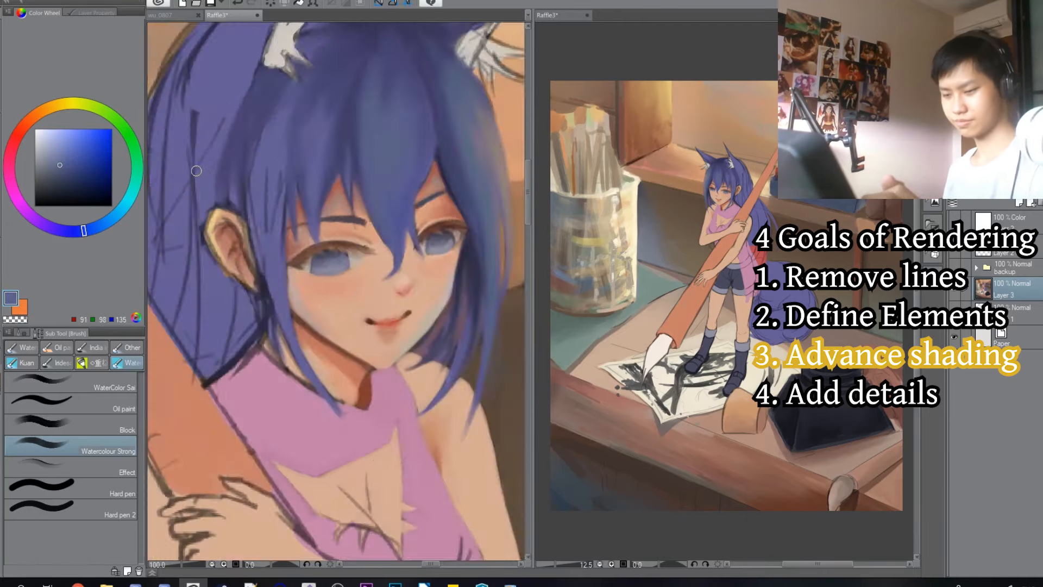
{"action": "key", "text": "h"}
{"action": "left_click_drag", "start_coordinate": [214, 174], "coordinate": [178, 303]}
{"action": "key", "text": "]"}
{"action": "left_click", "coordinate": [236, 146], "text": "alt"}
{"action": "left_click_drag", "start_coordinate": [235, 146], "coordinate": [274, 132]}
{"action": "left_click_drag", "start_coordinate": [249, 167], "coordinate": [314, 179]}
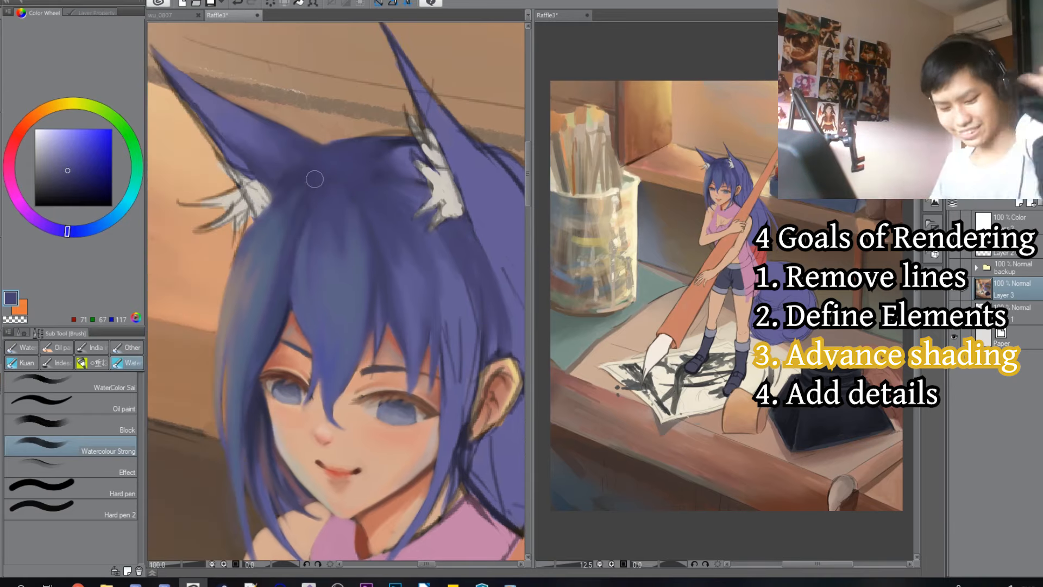
{"action": "left_click_drag", "start_coordinate": [315, 179], "coordinate": [216, 27]}
Step: Refine the shading and pointed tip of the central bang between the eyes with sampled blue-purples
{"action": "left_click", "coordinate": [217, 221], "text": "alt"}
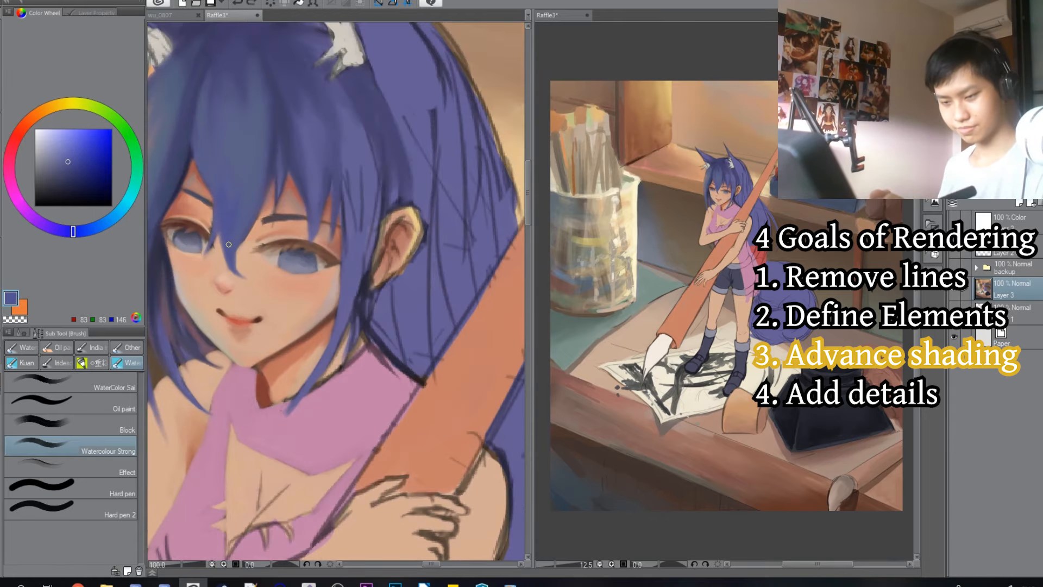
{"action": "left_click_drag", "start_coordinate": [228, 245], "coordinate": [241, 264]}
{"action": "left_click", "coordinate": [259, 223], "text": "alt"}
{"action": "left_click", "coordinate": [247, 212], "text": "alt"}
{"action": "left_click_drag", "start_coordinate": [246, 210], "coordinate": [260, 234]}
{"action": "left_click_drag", "start_coordinate": [214, 109], "coordinate": [212, 94]}
{"action": "left_click", "coordinate": [252, 249], "text": "alt"}
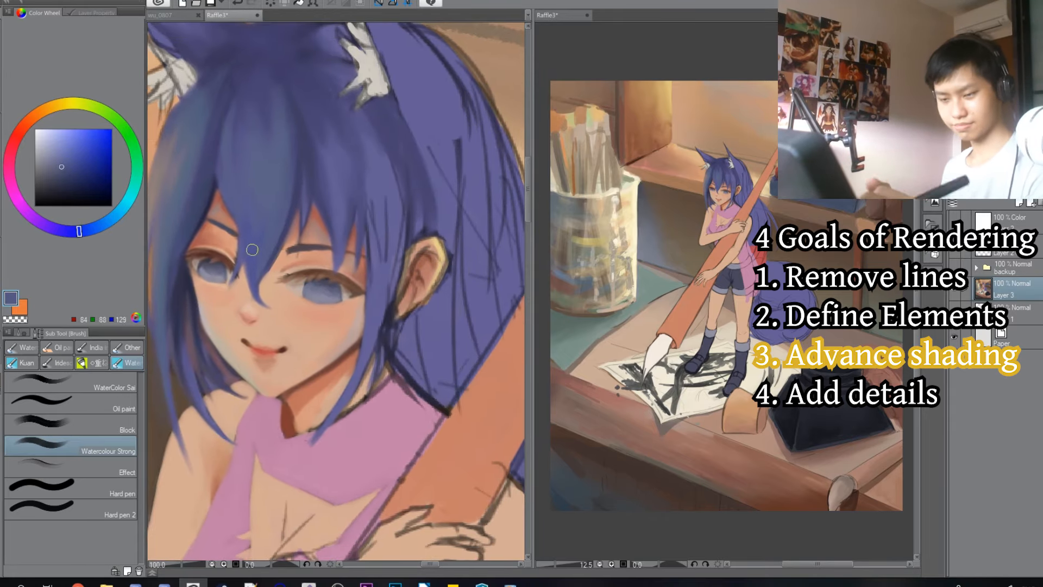
Step: Accent the central bang's edge with a dark navy and blend it into the surrounding hair
{"action": "left_click", "coordinate": [241, 253], "text": "alt"}
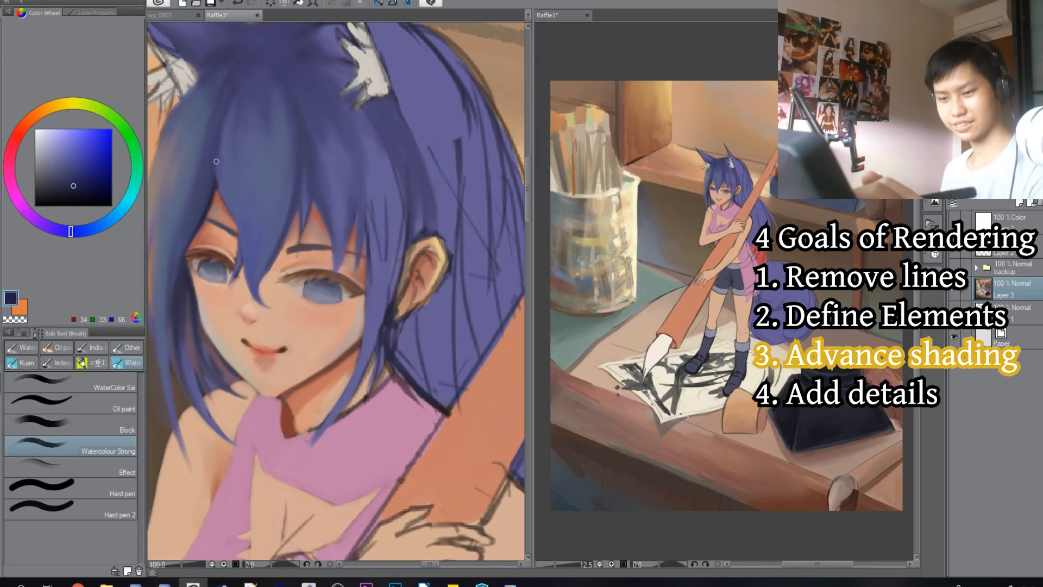
{"action": "left_click_drag", "start_coordinate": [228, 198], "coordinate": [226, 196]}
{"action": "key", "text": "j"}
{"action": "key", "text": "b"}
{"action": "left_click", "coordinate": [264, 233], "text": "alt"}
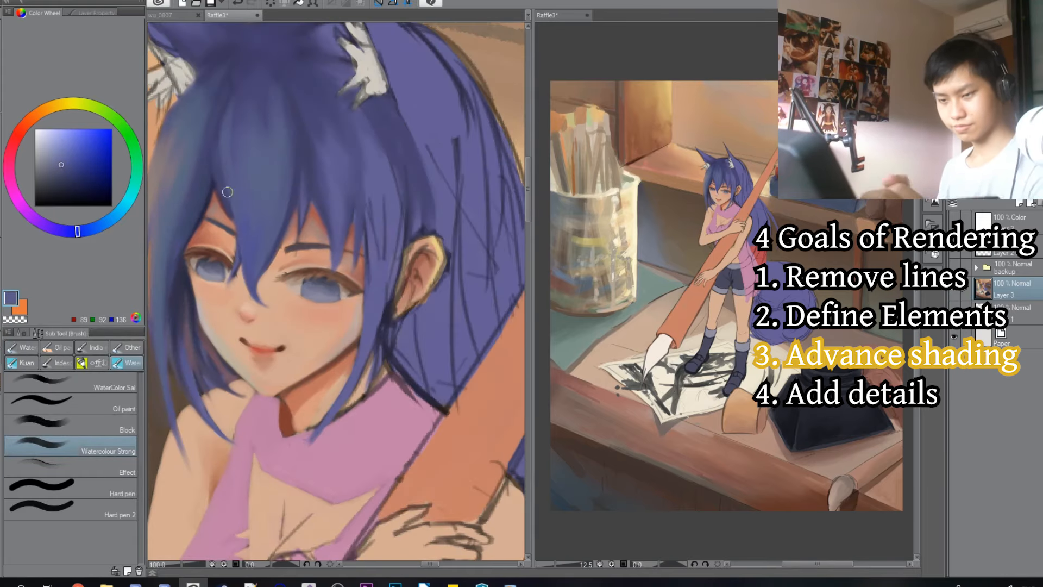
Step: Touch up the skin around the hair tips and tint the outer hair edge with sampled warm grey tones
{"action": "mouse_move", "coordinate": [397, 291]}
{"action": "left_mouse_down"}
{"action": "mouse_move", "coordinate": [326, 249]}
{"action": "mouse_move", "coordinate": [270, 277]}
{"action": "mouse_move", "coordinate": [297, 198]}
{"action": "left_mouse_up"}
{"action": "left_click", "coordinate": [270, 277], "text": "alt"}
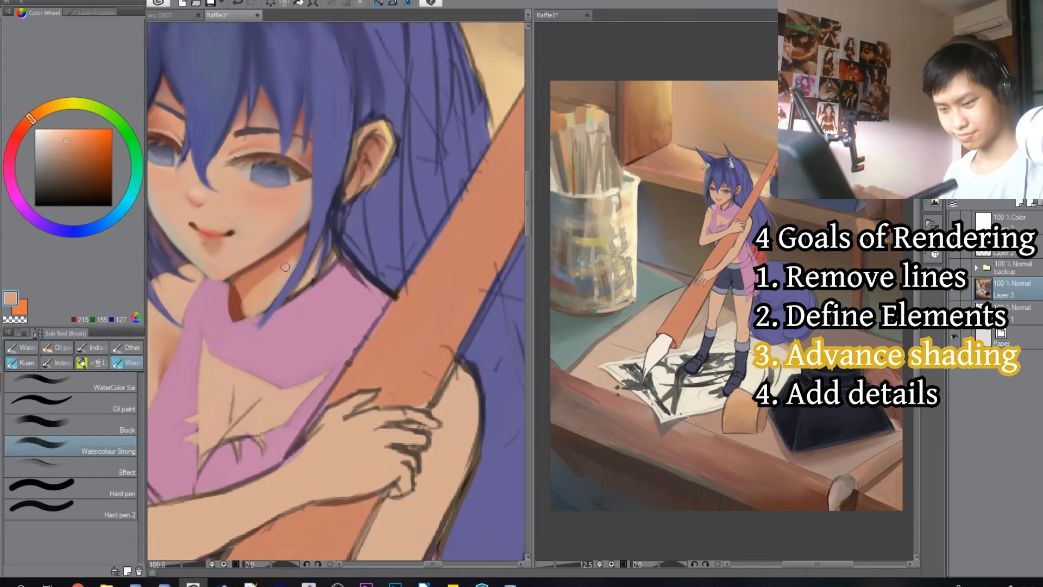
{"action": "scroll", "coordinate": [327, 228], "scroll_direction": "down", "scroll_amount": 6}
{"action": "scroll", "coordinate": [322, 204], "scroll_direction": "up", "scroll_amount": 3}
{"action": "scroll", "coordinate": [321, 205], "scroll_direction": "down", "scroll_amount": 3}
{"action": "scroll", "coordinate": [321, 205], "scroll_direction": "up", "scroll_amount": 6}
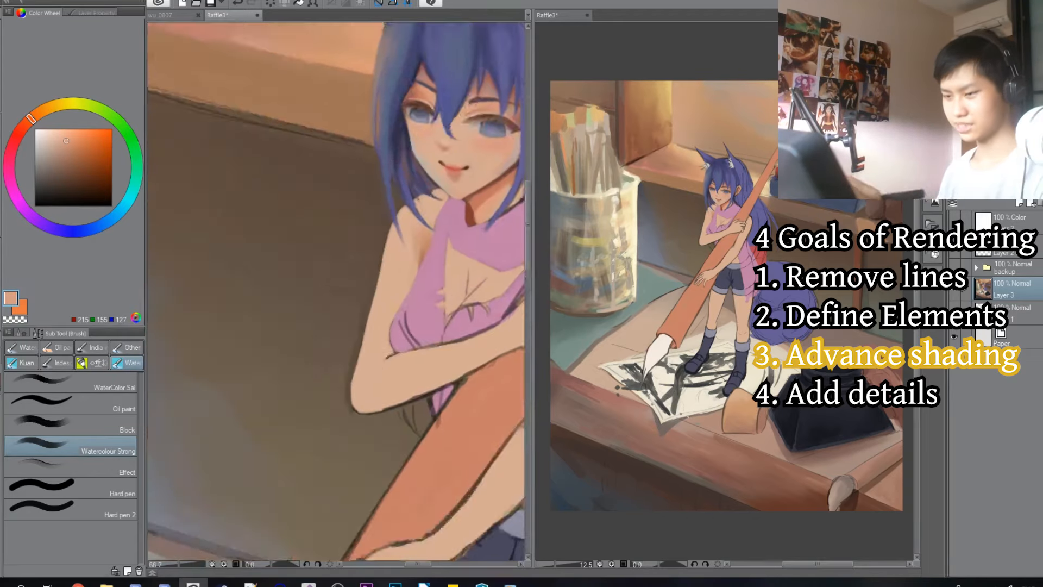
{"action": "left_click", "coordinate": [267, 235], "text": "alt"}
{"action": "key", "text": "j"}
{"action": "left_click_drag", "start_coordinate": [253, 197], "coordinate": [299, 256]}
{"action": "key", "text": "b"}
{"action": "left_click_drag", "start_coordinate": [255, 179], "coordinate": [288, 334]}
{"action": "left_click", "coordinate": [239, 255], "text": "alt"}
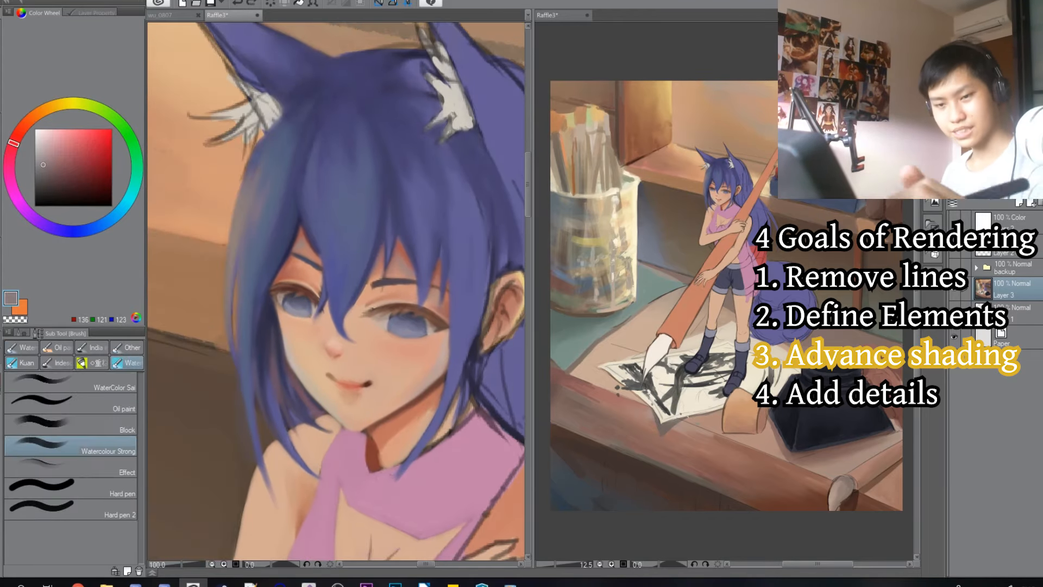
Step: Paint a thin pale cream rim light down the outer edge of the hair beside the shelf
{"action": "left_click_drag", "start_coordinate": [228, 266], "coordinate": [270, 193]}
{"action": "left_click_drag", "start_coordinate": [274, 106], "coordinate": [259, 193]}
{"action": "left_click", "coordinate": [259, 194], "text": "alt"}
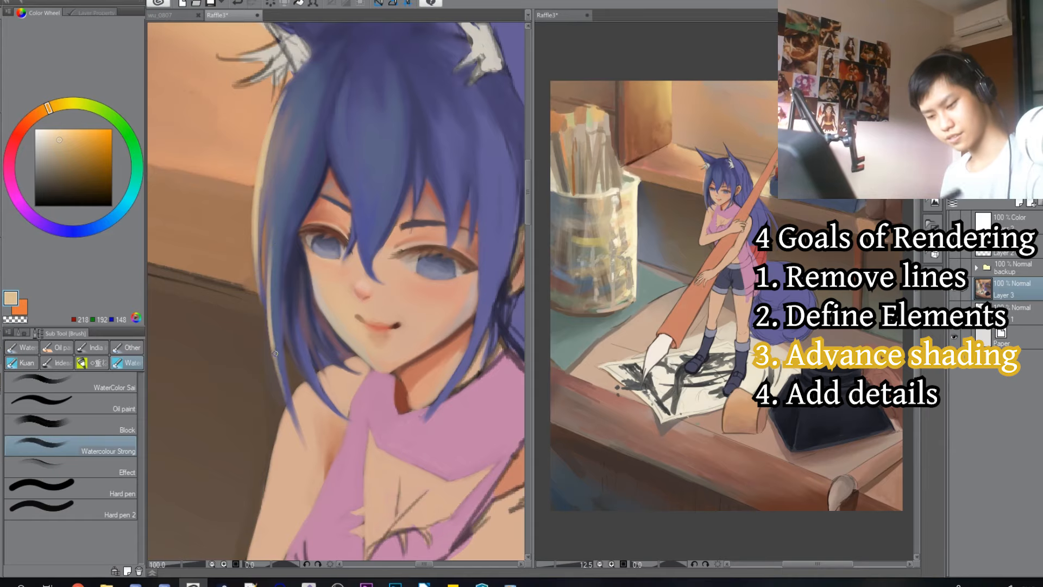
{"action": "left_click_drag", "start_coordinate": [275, 353], "coordinate": [299, 438]}
{"action": "left_click_drag", "start_coordinate": [267, 153], "coordinate": [262, 236]}
{"action": "left_click", "coordinate": [281, 204], "text": "alt"}
{"action": "mouse_move", "coordinate": [260, 302]}
{"action": "left_mouse_down"}
{"action": "mouse_move", "coordinate": [274, 231]}
{"action": "mouse_move", "coordinate": [257, 296]}
{"action": "left_mouse_up"}
{"action": "left_click", "coordinate": [282, 198], "text": "alt"}
{"action": "left_click_drag", "start_coordinate": [263, 179], "coordinate": [263, 305]}
Step: Add a warm rim light along the upper edge of the fox ear farther from the giant brush
{"action": "left_click", "coordinate": [181, 117], "text": "alt"}
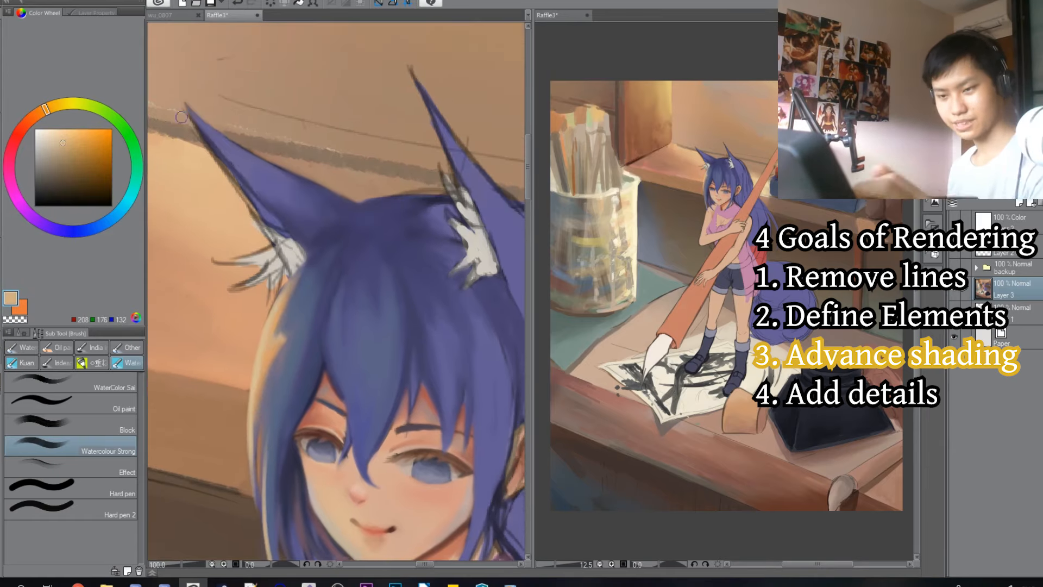
{"action": "left_click", "coordinate": [326, 218], "text": "alt"}
{"action": "left_click_drag", "start_coordinate": [340, 218], "coordinate": [358, 205]}
{"action": "left_click", "coordinate": [188, 104], "text": "alt"}
{"action": "left_click_drag", "start_coordinate": [196, 115], "coordinate": [348, 200]}
Step: Check the whole illustration's values in greyscale with the canvas mirrored
{"action": "scroll", "coordinate": [254, 109], "scroll_direction": "down", "scroll_amount": 4}
{"action": "left_click", "coordinate": [954, 222]}
{"action": "key", "text": "h"}
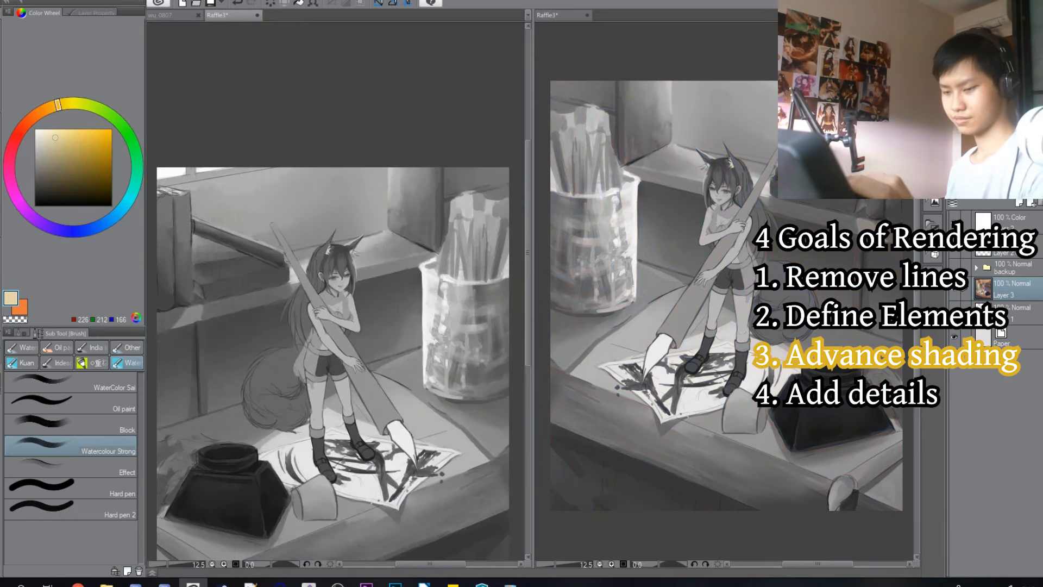
{"action": "left_click", "coordinate": [954, 222]}
{"action": "key", "text": "h"}
Step: Soften the rim light's transition into the hair and background with sampled orange-brown and cream tones
{"action": "scroll", "coordinate": [305, 217], "scroll_direction": "up", "scroll_amount": 8}
{"action": "left_click", "coordinate": [212, 199], "text": "alt"}
{"action": "left_click", "coordinate": [213, 202], "text": "alt"}
{"action": "key", "text": "h"}
{"action": "key", "text": "h"}
{"action": "left_click_drag", "start_coordinate": [173, 122], "coordinate": [306, 251]}
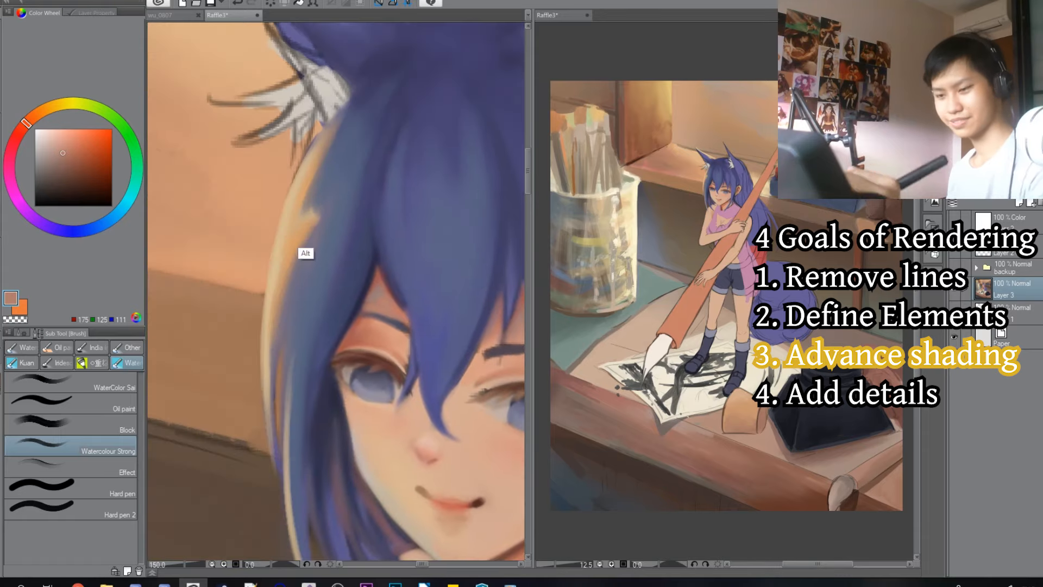
{"action": "scroll", "coordinate": [305, 252], "scroll_direction": "down", "scroll_amount": 1}
{"action": "left_click", "coordinate": [212, 158], "text": "alt"}
{"action": "left_click", "coordinate": [234, 163], "text": "alt"}
{"action": "left_click_drag", "start_coordinate": [252, 177], "coordinate": [209, 140]}
{"action": "left_click", "coordinate": [220, 155], "text": "alt"}
{"action": "left_click", "coordinate": [237, 175], "text": "alt"}
{"action": "left_click_drag", "start_coordinate": [283, 218], "coordinate": [168, 125]}
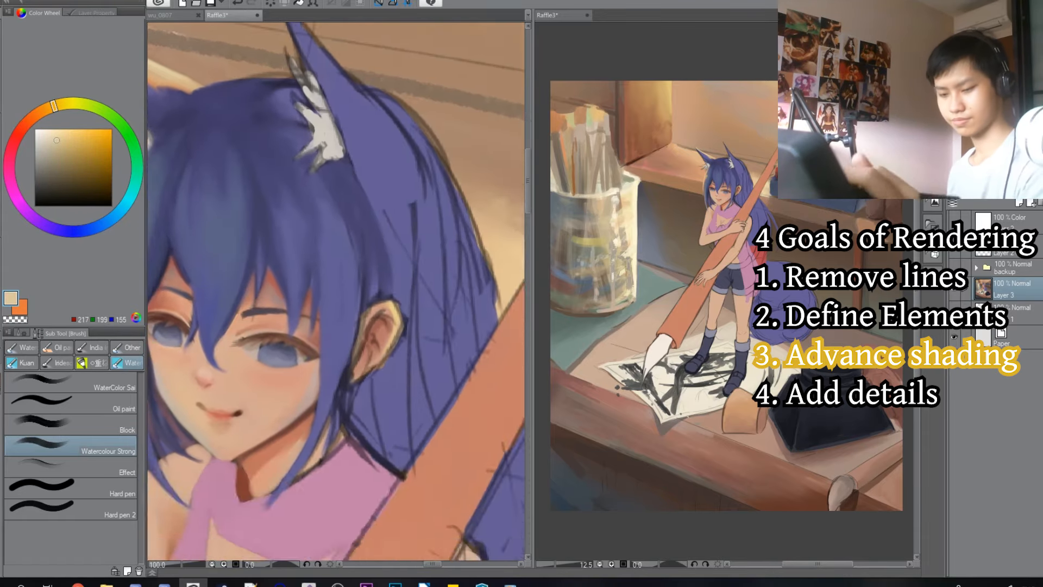
Step: Paint a cream-yellow backlight over the outer hair behind the fox ear nearest the giant brush
{"action": "scroll", "coordinate": [348, 119], "scroll_direction": "down", "scroll_amount": 4}
{"action": "scroll", "coordinate": [381, 136], "scroll_direction": "up", "scroll_amount": 2}
{"action": "left_click", "coordinate": [299, 201], "text": "alt"}
{"action": "left_click", "coordinate": [389, 253], "text": "alt"}
{"action": "mouse_move", "coordinate": [220, 64]}
{"action": "left_mouse_down"}
{"action": "mouse_move", "coordinate": [299, 177]}
{"action": "mouse_move", "coordinate": [283, 206]}
{"action": "left_mouse_up"}
{"action": "scroll", "coordinate": [296, 174], "scroll_direction": "up", "scroll_amount": 1}
{"action": "left_click_drag", "start_coordinate": [274, 188], "coordinate": [347, 277]}
Step: Blend the backlit hair into the blue with sampled orange and muted purple streaks
{"action": "left_click", "coordinate": [352, 255], "text": "alt"}
{"action": "mouse_move", "coordinate": [282, 169]}
{"action": "left_mouse_down"}
{"action": "mouse_move", "coordinate": [263, 147]}
{"action": "mouse_move", "coordinate": [350, 168]}
{"action": "left_mouse_up"}
{"action": "left_click", "coordinate": [256, 128], "text": "alt"}
{"action": "left_click", "coordinate": [435, 239], "text": "alt"}
{"action": "mouse_move", "coordinate": [337, 161]}
{"action": "left_mouse_down"}
{"action": "mouse_move", "coordinate": [365, 187]}
{"action": "mouse_move", "coordinate": [296, 164]}
{"action": "left_mouse_up"}
{"action": "left_click", "coordinate": [276, 147], "text": "alt"}
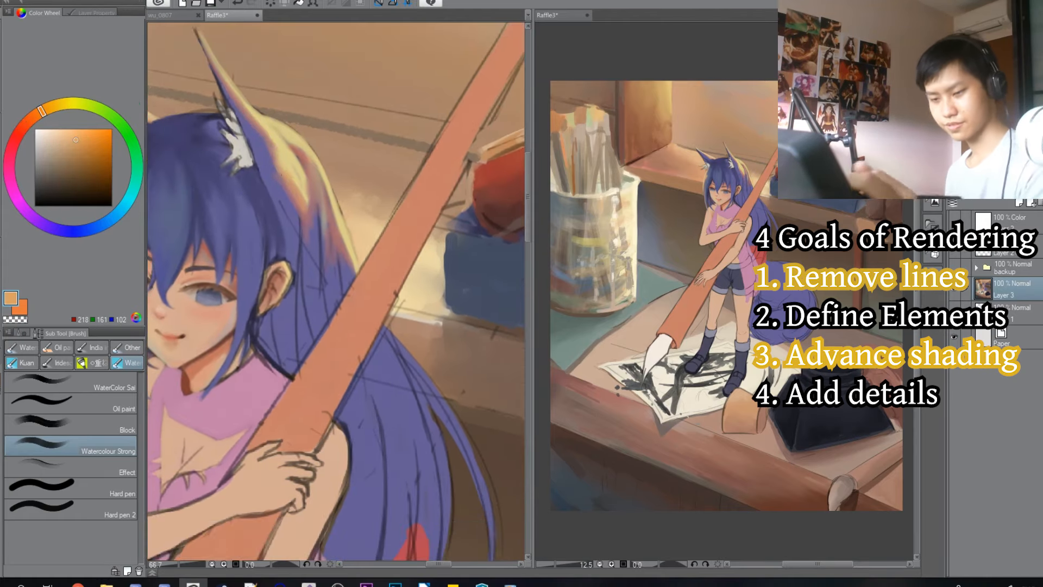
Step: Add warm grey streaks to the backlit hair and paint over the sketch lines around the farther fox ear
{"action": "scroll", "coordinate": [220, 107], "scroll_direction": "up", "scroll_amount": 1}
{"action": "left_click", "coordinate": [220, 107], "text": "alt"}
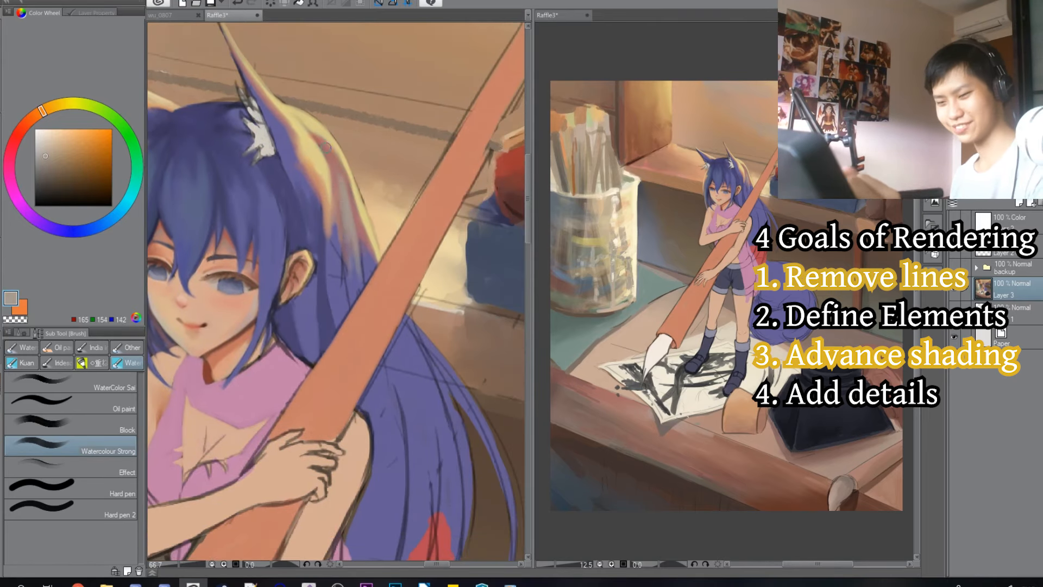
{"action": "left_click", "coordinate": [280, 179], "text": "alt"}
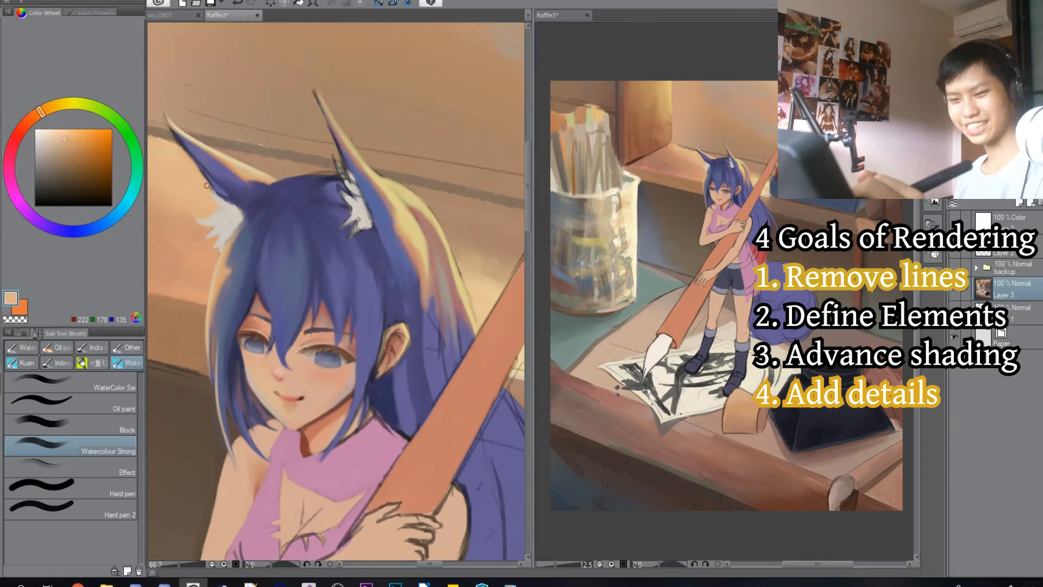
{"action": "left_click", "coordinate": [175, 134], "text": "alt"}
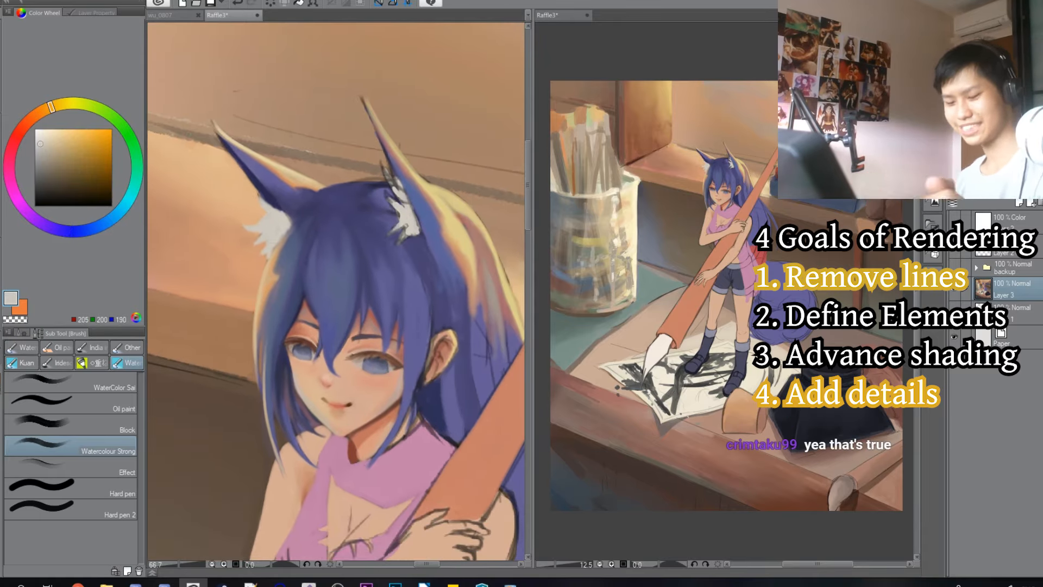
{"action": "left_click", "coordinate": [268, 210], "text": "alt"}
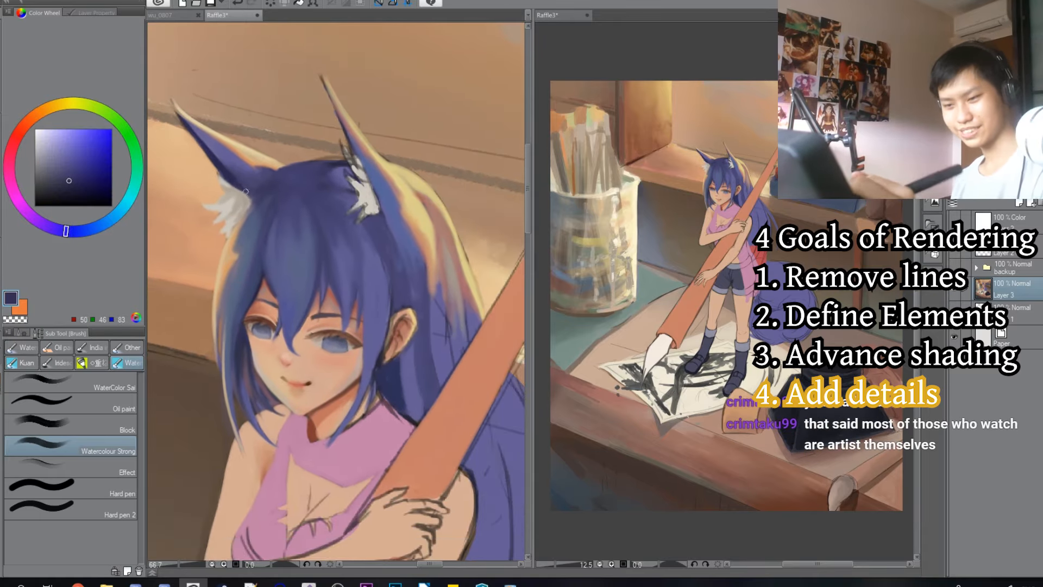
Step: Detail the farther fox ear's fur tufts with sampled light greys and warm browns
{"action": "left_click", "coordinate": [214, 202], "text": "alt"}
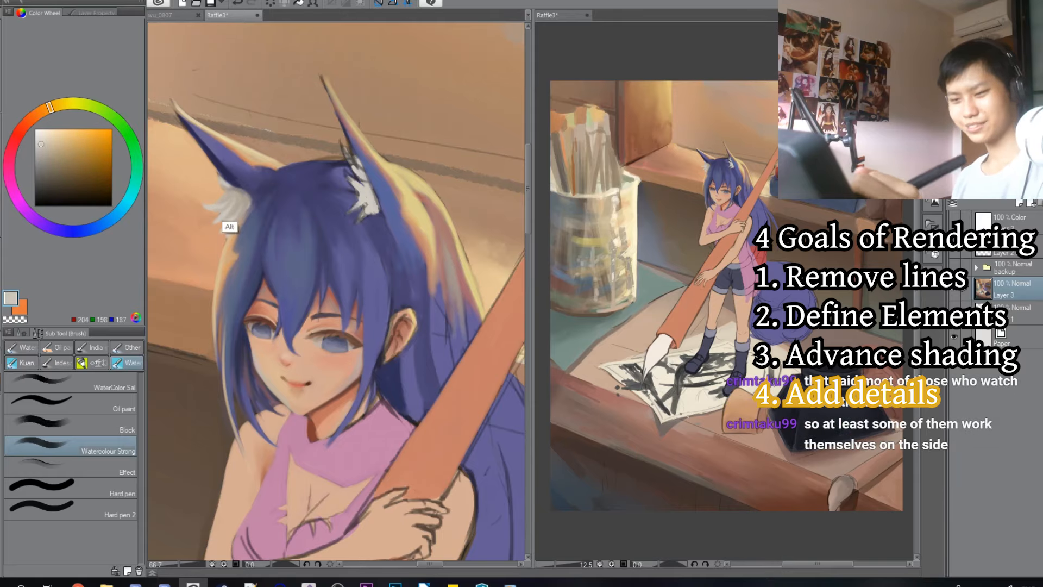
{"action": "left_click", "coordinate": [227, 190], "text": "alt"}
{"action": "left_click", "coordinate": [234, 206], "text": "alt"}
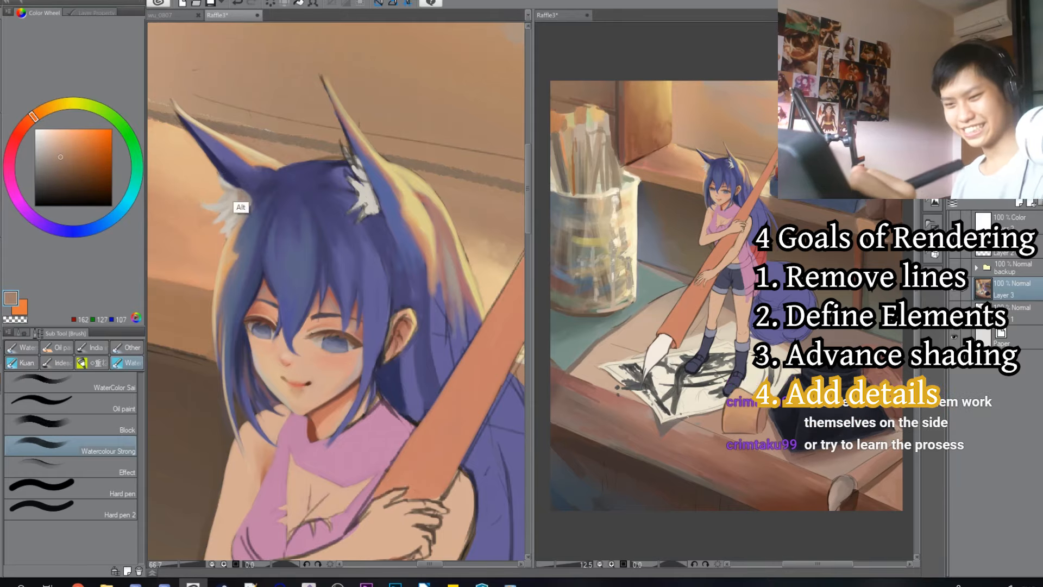
{"action": "left_click", "coordinate": [227, 204], "text": "alt"}
{"action": "left_click", "coordinate": [247, 216], "text": "alt"}
{"action": "left_click", "coordinate": [242, 216], "text": "alt"}
{"action": "left_click", "coordinate": [230, 223], "text": "alt"}
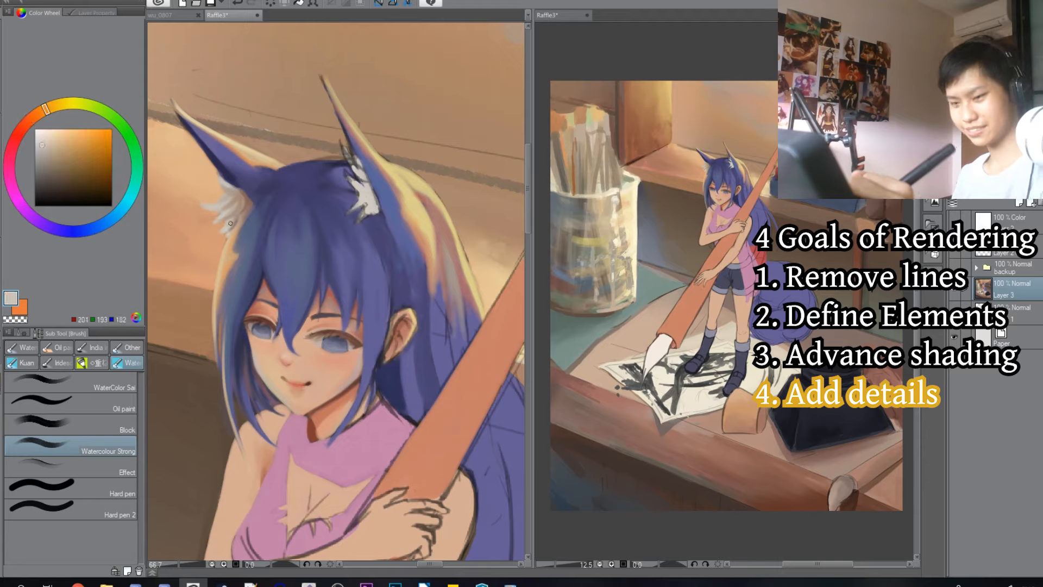
{"action": "left_click", "coordinate": [230, 224], "text": "alt"}
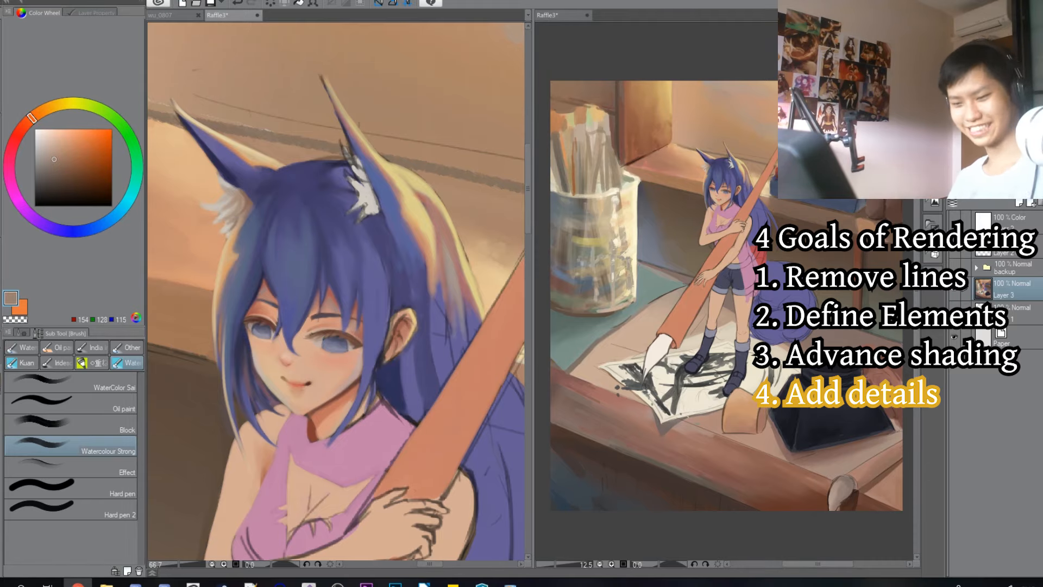
Step: Shade the hair behind the human ear with sampled purples and dark blues, blending it below the backlight
{"action": "scroll", "coordinate": [335, 290], "scroll_direction": "down", "scroll_amount": 1}
{"action": "scroll", "coordinate": [335, 291], "scroll_direction": "down", "scroll_amount": 2}
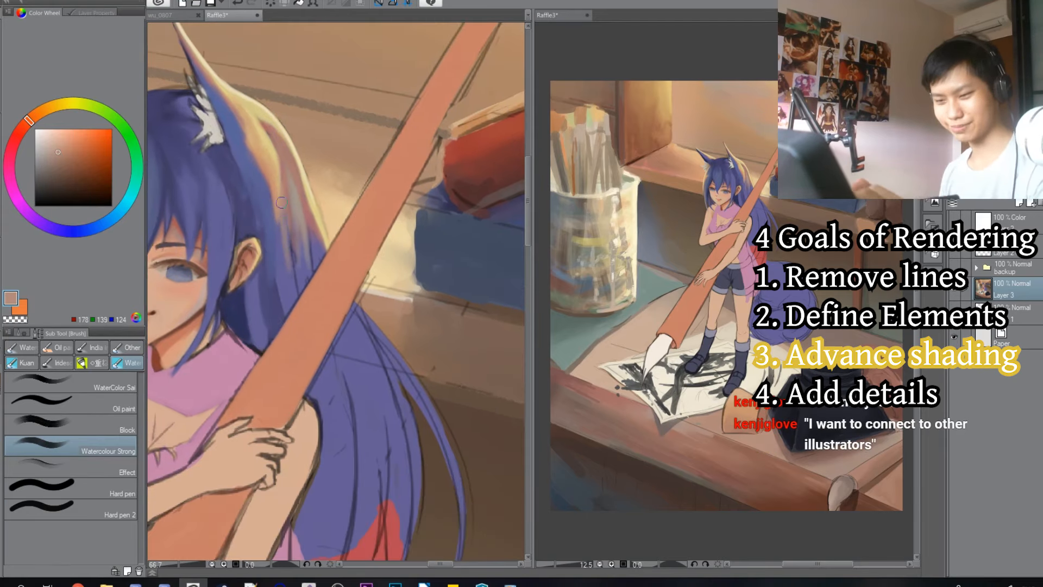
{"action": "left_click", "coordinate": [288, 253], "text": "alt"}
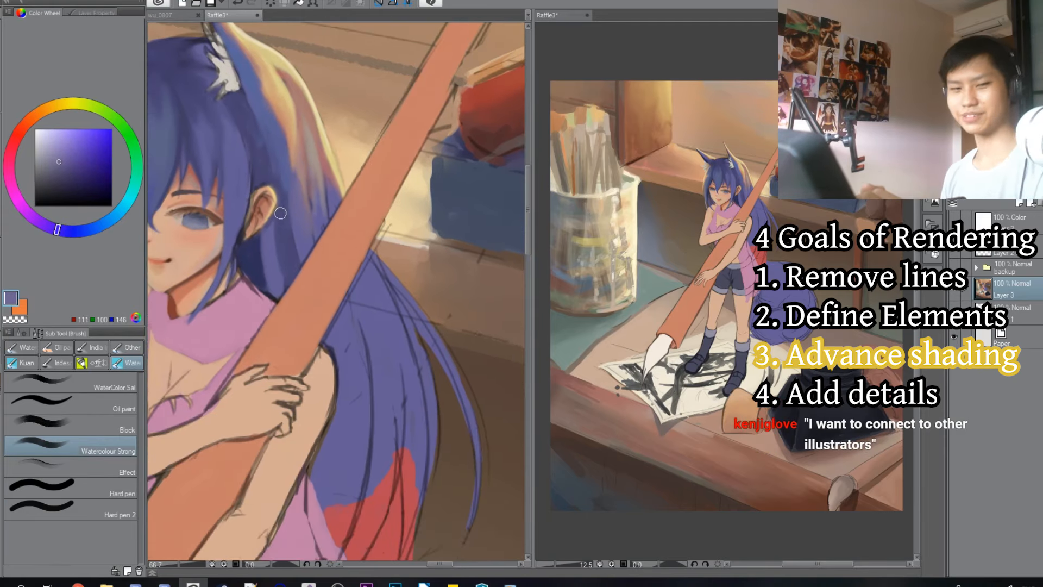
{"action": "left_click", "coordinate": [274, 180], "text": "alt"}
{"action": "left_click", "coordinate": [288, 216], "text": "alt"}
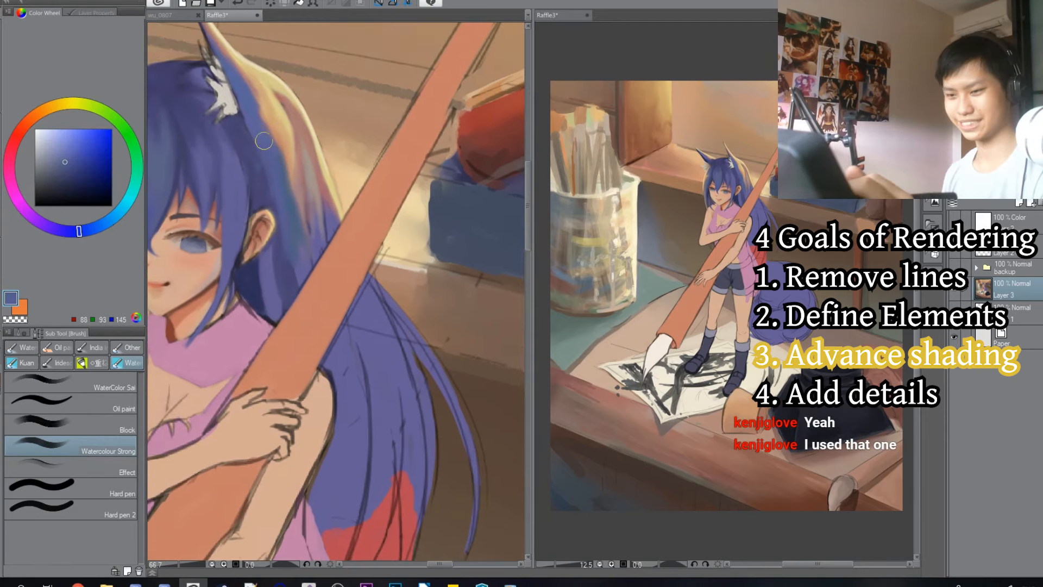
{"action": "left_click", "coordinate": [261, 212], "text": "alt"}
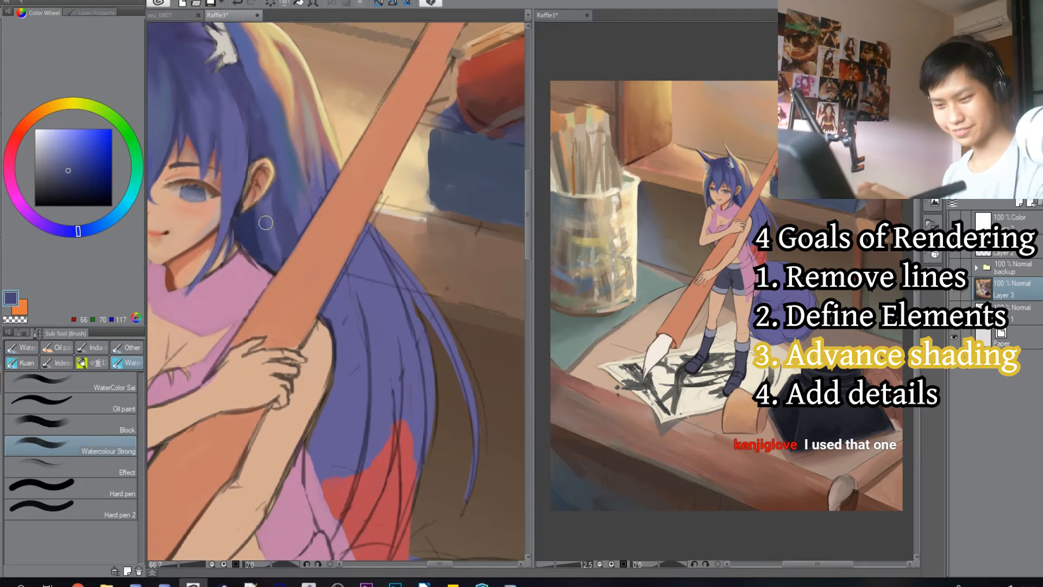
{"action": "left_click", "coordinate": [262, 229], "text": "alt"}
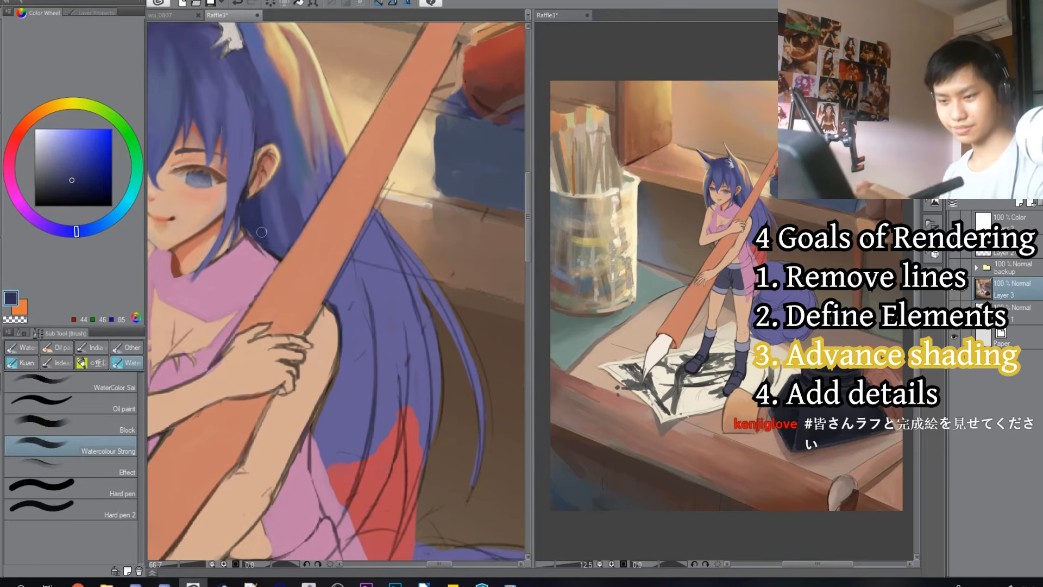
Step: Deepen the hair shadow between the human ear and collar with sampled dark blues and check the mirrored canvas
{"action": "left_click", "coordinate": [261, 251], "text": "alt"}
{"action": "key", "text": "ctrl+minus"}
{"action": "left_click", "coordinate": [260, 232], "text": "alt"}
{"action": "left_click_drag", "start_coordinate": [256, 196], "coordinate": [251, 239]}
{"action": "left_click", "coordinate": [251, 239], "text": "alt"}
{"action": "key", "text": "h"}
{"action": "left_click", "coordinate": [153, 242], "text": "alt"}
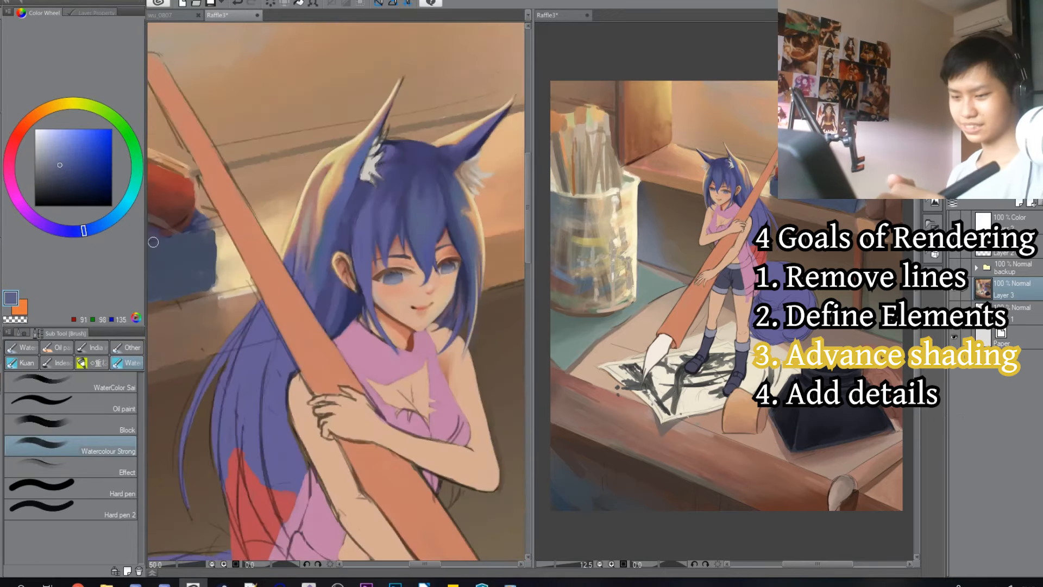
{"action": "key", "text": "h"}
Step: Blend the hair strands beside the brush handle with sampled tones and review the figure from farther out
{"action": "left_click", "coordinate": [318, 229], "text": "alt"}
{"action": "mouse_move", "coordinate": [446, 337]}
{"action": "left_mouse_down"}
{"action": "mouse_move", "coordinate": [318, 229]}
{"action": "mouse_move", "coordinate": [218, 253]}
{"action": "left_mouse_up"}
{"action": "left_click", "coordinate": [256, 209], "text": "alt"}
{"action": "key", "text": "ctrl+minus"}
{"action": "key", "text": "ctrl+minus"}
{"action": "key", "text": "ctrl+minus"}
{"action": "key", "text": "ctrl+minus"}
{"action": "key", "text": "ctrl+plus"}
{"action": "key", "text": "ctrl+plus"}
{"action": "key", "text": "ctrl+plus"}
{"action": "key", "text": "ctrl+plus"}
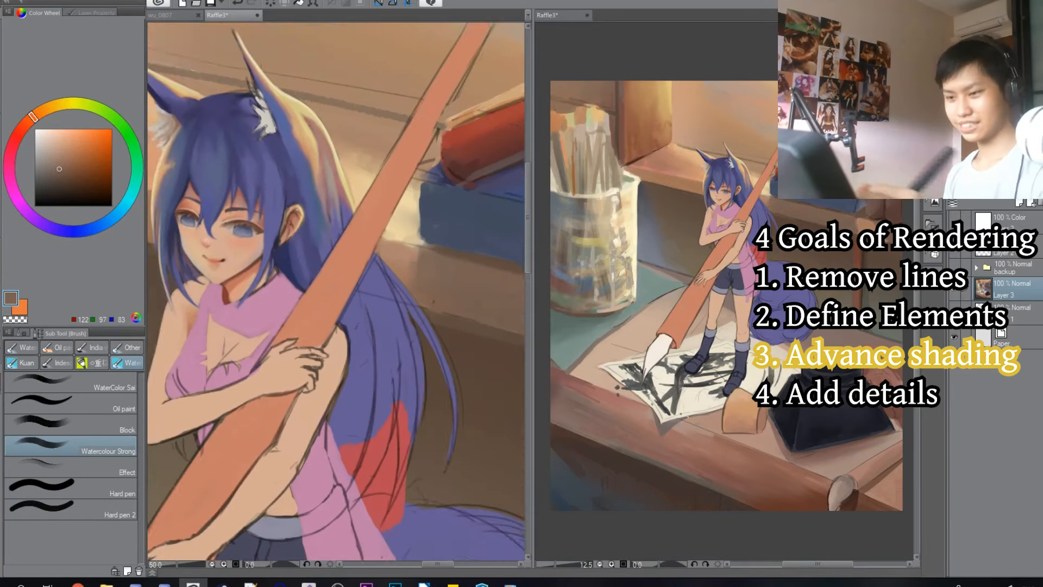
Step: Repaint the inner fur of the fox ear nearest the brush, covering its sketch lines with sampled purple
{"action": "left_click_drag", "start_coordinate": [261, 175], "coordinate": [223, 208]}
{"action": "left_click", "coordinate": [224, 208], "text": "alt"}
{"action": "key", "text": "ctrl+plus"}
{"action": "left_click", "coordinate": [209, 109], "text": "alt"}
{"action": "left_click", "coordinate": [209, 204], "text": "alt"}
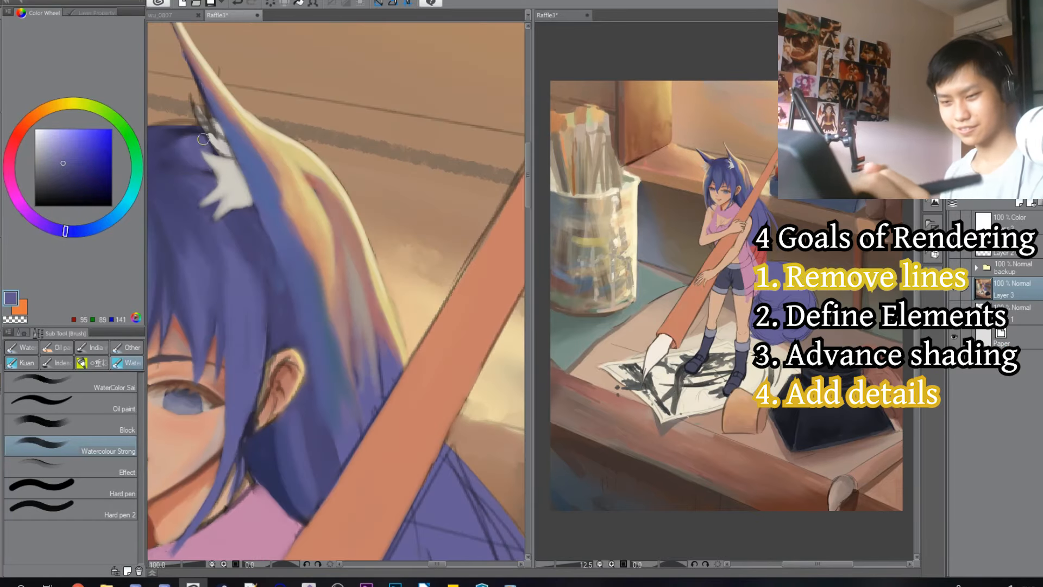
{"action": "left_click_drag", "start_coordinate": [202, 87], "coordinate": [219, 168]}
{"action": "left_click", "coordinate": [219, 168], "text": "alt"}
Step: Paint over the sketch lines in the long hair behind the brush handle and check the canvas mirrored
{"action": "key", "text": "ctrl+minus"}
{"action": "mouse_move", "coordinate": [408, 474]}
{"action": "left_mouse_down"}
{"action": "mouse_move", "coordinate": [326, 302]}
{"action": "mouse_move", "coordinate": [343, 204]}
{"action": "mouse_move", "coordinate": [396, 266]}
{"action": "mouse_move", "coordinate": [370, 217]}
{"action": "left_mouse_up"}
{"action": "left_click", "coordinate": [326, 302], "text": "alt"}
{"action": "key", "text": "h"}
{"action": "left_click", "coordinate": [349, 302], "text": "alt"}
{"action": "key", "text": "h"}
{"action": "left_click", "coordinate": [325, 298], "text": "alt"}
{"action": "left_click", "coordinate": [393, 215], "text": "alt"}
{"action": "left_click", "coordinate": [369, 261], "text": "alt"}
Step: Clean up the long hair's outer contour and loose strand against the shelf with sampled colours
{"action": "key", "text": "ctrl+plus"}
{"action": "left_click", "coordinate": [318, 163], "text": "alt"}
{"action": "left_click_drag", "start_coordinate": [321, 160], "coordinate": [326, 249]}
{"action": "mouse_move", "coordinate": [264, 242]}
{"action": "left_mouse_down"}
{"action": "mouse_move", "coordinate": [311, 236]}
{"action": "mouse_move", "coordinate": [342, 174]}
{"action": "left_mouse_up"}
{"action": "left_click", "coordinate": [298, 239], "text": "alt"}
{"action": "key", "text": "ctrl+minus"}
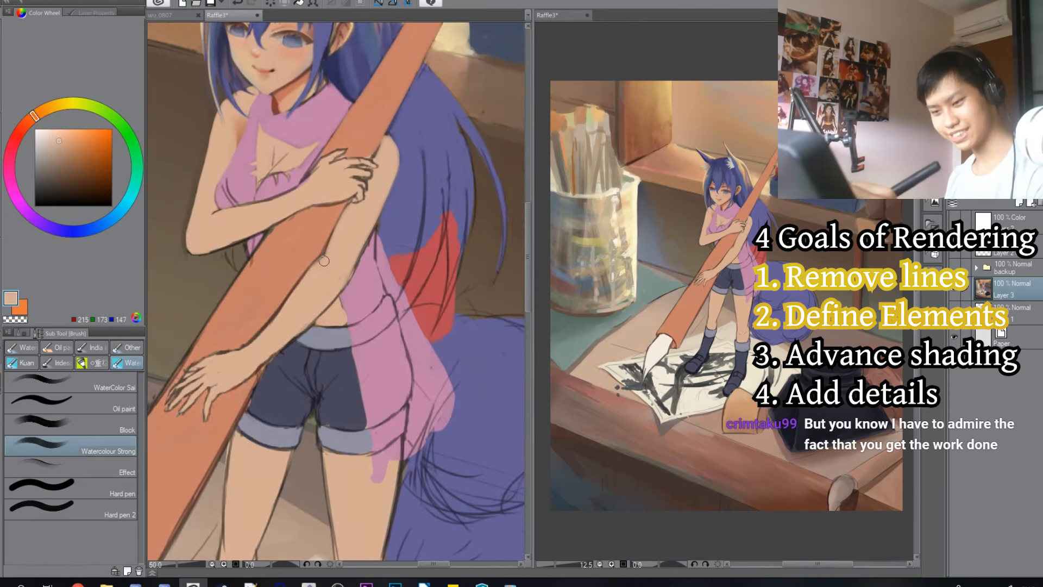
Step: Paint over the fold lines and outline of the pink top's loose side and hem with flat pink
{"action": "key", "text": "ctrl+plus"}
{"action": "left_click", "coordinate": [356, 283], "text": "alt"}
{"action": "mouse_move", "coordinate": [380, 348]}
{"action": "left_mouse_down"}
{"action": "mouse_move", "coordinate": [304, 313]}
{"action": "mouse_move", "coordinate": [300, 291]}
{"action": "left_mouse_up"}
{"action": "left_click_drag", "start_coordinate": [293, 410], "coordinate": [339, 373]}
{"action": "mouse_move", "coordinate": [378, 317]}
{"action": "left_mouse_down"}
{"action": "mouse_move", "coordinate": [319, 291]}
{"action": "mouse_move", "coordinate": [275, 394]}
{"action": "left_mouse_up"}
{"action": "mouse_move", "coordinate": [244, 156]}
{"action": "left_mouse_down"}
{"action": "mouse_move", "coordinate": [263, 228]}
{"action": "mouse_move", "coordinate": [261, 338]}
{"action": "left_mouse_up"}
{"action": "left_click", "coordinate": [261, 338], "text": "alt"}
{"action": "left_click", "coordinate": [169, 15]}
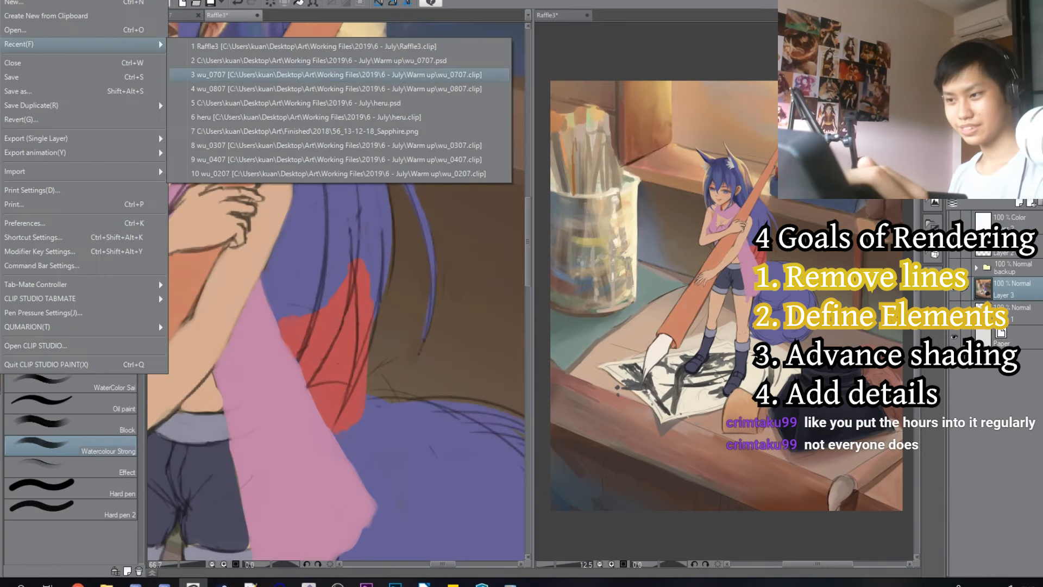
{"action": "left_click", "coordinate": [348, 52]}
Step: Replace the arm's sketch outlines with clean edges using sampled skin, pink and brush-handle tones
{"action": "left_click_drag", "start_coordinate": [337, 293], "coordinate": [386, 333]}
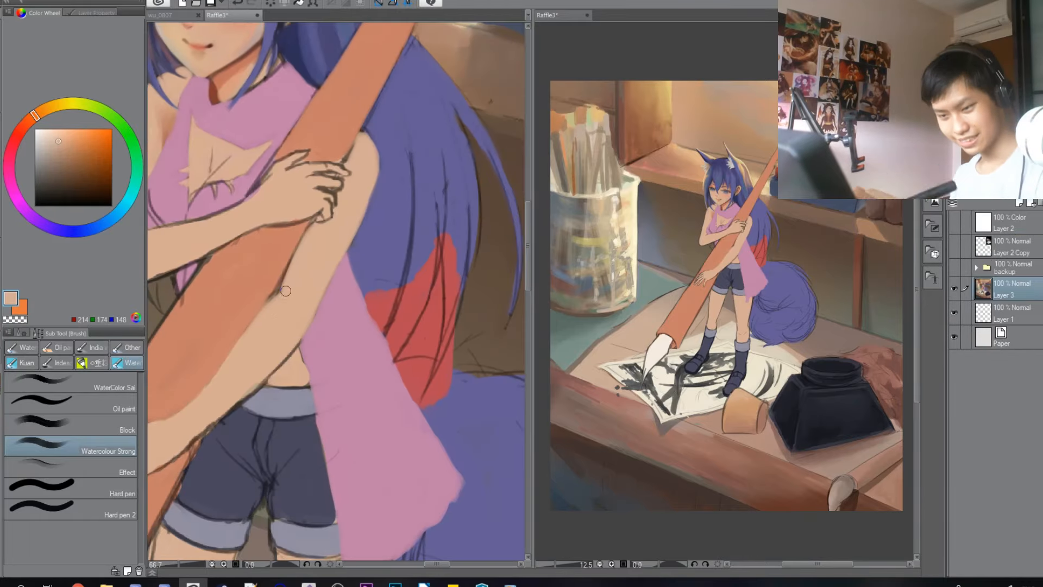
{"action": "left_click", "coordinate": [284, 291], "text": "alt"}
{"action": "left_click", "coordinate": [341, 343], "text": "alt"}
{"action": "mouse_move", "coordinate": [284, 370]}
{"action": "left_mouse_down"}
{"action": "mouse_move", "coordinate": [341, 342]}
{"action": "mouse_move", "coordinate": [360, 296]}
{"action": "left_mouse_up"}
{"action": "left_click", "coordinate": [365, 332], "text": "alt"}
{"action": "left_click", "coordinate": [342, 310], "text": "alt"}
{"action": "left_click", "coordinate": [305, 267], "text": "alt"}
{"action": "left_click", "coordinate": [347, 305], "text": "alt"}
{"action": "scroll", "coordinate": [183, 169], "scroll_direction": "down", "scroll_amount": 3}
{"action": "left_click", "coordinate": [295, 343], "text": "alt"}
{"action": "scroll", "coordinate": [295, 342], "scroll_direction": "up", "scroll_amount": 3}
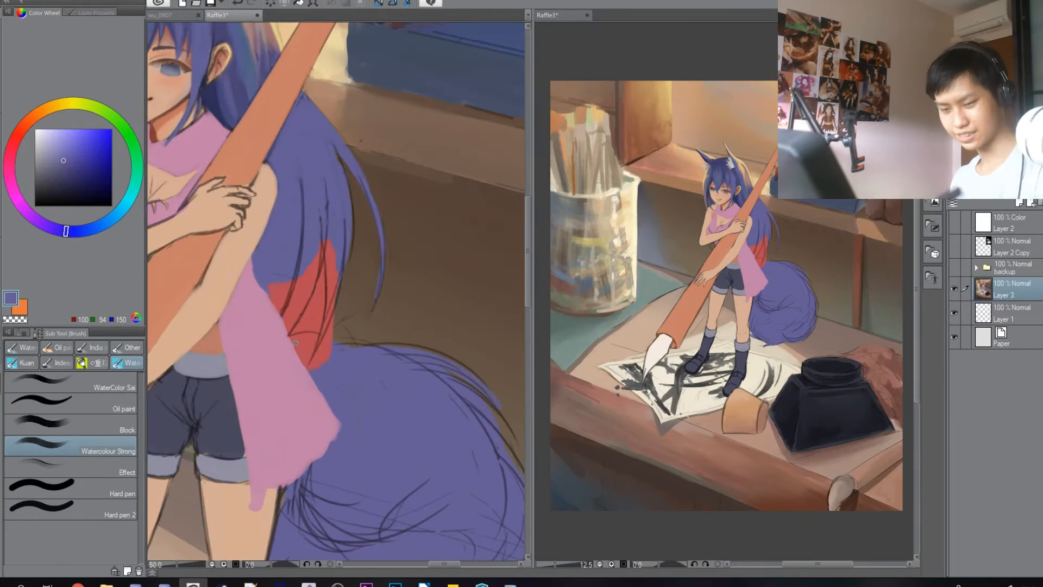
Step: Cover the sketch lines in the red area and lower back hair, defining the hair's edge with sampled blues
{"action": "left_click", "coordinate": [356, 282], "text": "alt"}
{"action": "mouse_move", "coordinate": [348, 256]}
{"action": "left_mouse_down"}
{"action": "mouse_move", "coordinate": [340, 299]}
{"action": "mouse_move", "coordinate": [310, 337]}
{"action": "left_mouse_up"}
{"action": "left_click", "coordinate": [310, 304], "text": "alt"}
{"action": "left_click", "coordinate": [351, 305], "text": "alt"}
{"action": "left_click_drag", "start_coordinate": [342, 283], "coordinate": [305, 136]}
{"action": "left_click", "coordinate": [288, 103], "text": "alt"}
{"action": "mouse_move", "coordinate": [307, 103]}
{"action": "left_mouse_down"}
{"action": "mouse_move", "coordinate": [284, 108]}
{"action": "mouse_move", "coordinate": [332, 266]}
{"action": "left_mouse_up"}
{"action": "left_click", "coordinate": [321, 256], "text": "alt"}
Step: Shade the long hair behind the arm with sampled dark blue, muted purple and teal tones
{"action": "scroll", "coordinate": [332, 256], "scroll_direction": "up", "scroll_amount": 1}
{"action": "scroll", "coordinate": [290, 280], "scroll_direction": "down", "scroll_amount": 1}
{"action": "mouse_move", "coordinate": [289, 144]}
{"action": "left_mouse_down"}
{"action": "mouse_move", "coordinate": [402, 280]}
{"action": "mouse_move", "coordinate": [329, 185]}
{"action": "mouse_move", "coordinate": [340, 277]}
{"action": "left_mouse_up"}
{"action": "left_click", "coordinate": [282, 98], "text": "alt"}
{"action": "left_click", "coordinate": [321, 190], "text": "alt"}
{"action": "left_click_drag", "start_coordinate": [305, 190], "coordinate": [394, 250]}
{"action": "left_click_drag", "start_coordinate": [358, 168], "coordinate": [250, 149]}
{"action": "left_click", "coordinate": [234, 165], "text": "alt"}
{"action": "left_click", "coordinate": [261, 212], "text": "alt"}
{"action": "left_click_drag", "start_coordinate": [303, 280], "coordinate": [275, 226]}
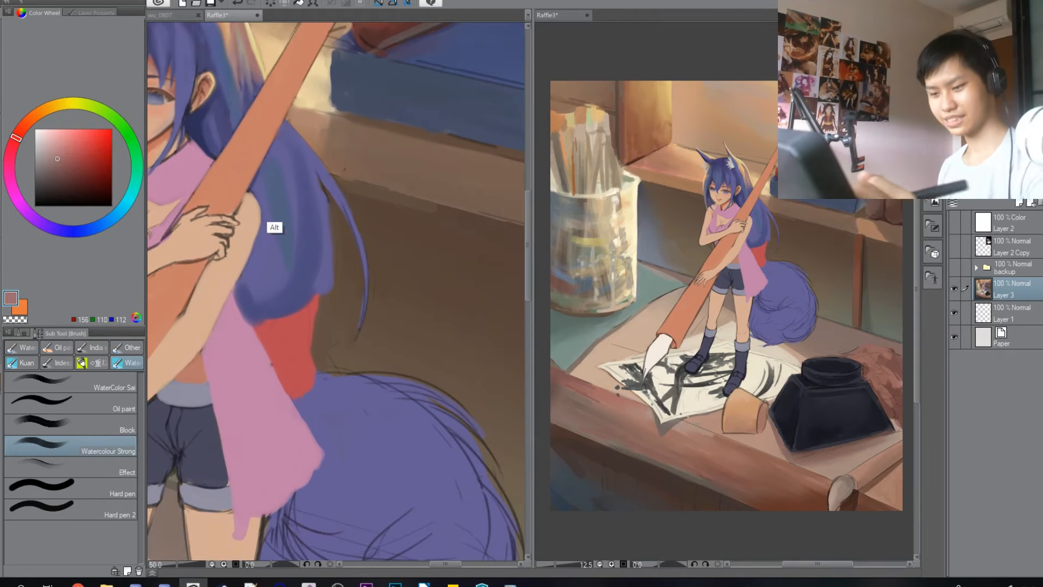
Step: Paint sampled dark blue strands through the long hair behind the arm and firm up its rounded lower edge
{"action": "left_click", "coordinate": [286, 143], "text": "alt"}
{"action": "mouse_move", "coordinate": [288, 143]}
{"action": "left_mouse_down"}
{"action": "mouse_move", "coordinate": [321, 270]}
{"action": "mouse_move", "coordinate": [274, 310]}
{"action": "left_mouse_up"}
{"action": "left_click_drag", "start_coordinate": [305, 217], "coordinate": [293, 277]}
{"action": "mouse_move", "coordinate": [214, 215]}
{"action": "left_mouse_down"}
{"action": "mouse_move", "coordinate": [237, 210]}
{"action": "mouse_move", "coordinate": [272, 235]}
{"action": "left_mouse_up"}
{"action": "left_click", "coordinate": [302, 300], "text": "alt"}
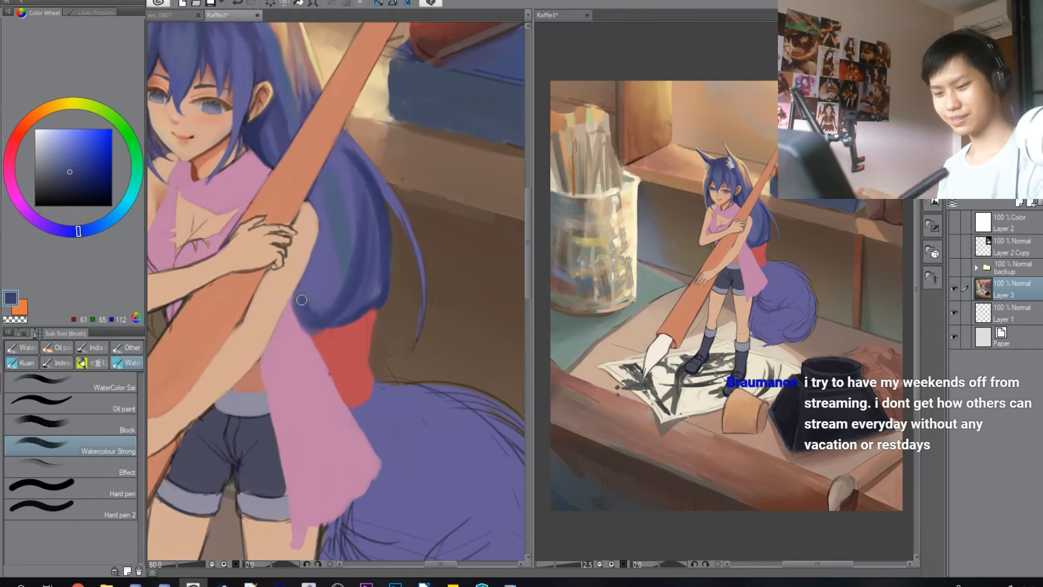
{"action": "left_click_drag", "start_coordinate": [349, 203], "coordinate": [366, 251]}
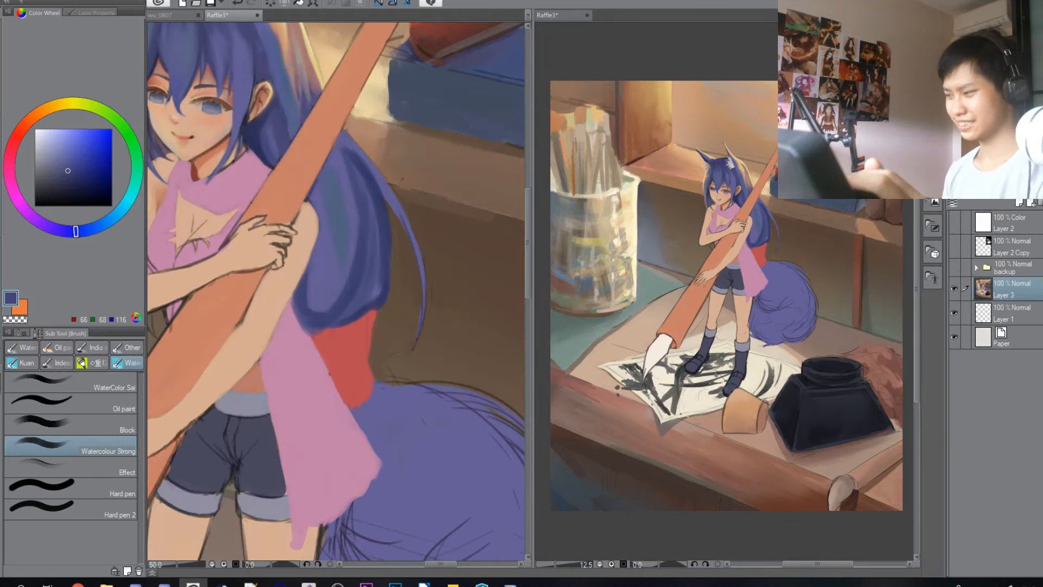
Step: Add bluer strands down the middle of the hair behind the arm with sampled slate-blue tones
{"action": "key", "text": "ctrl+o"}
{"action": "key", "text": "ctrl+w"}
{"action": "left_click", "coordinate": [347, 266], "text": "alt"}
{"action": "left_click", "coordinate": [333, 183], "text": "alt"}
{"action": "left_click_drag", "start_coordinate": [342, 217], "coordinate": [326, 288]}
{"action": "left_click", "coordinate": [321, 310], "text": "alt"}
{"action": "left_click", "coordinate": [336, 197], "text": "alt"}
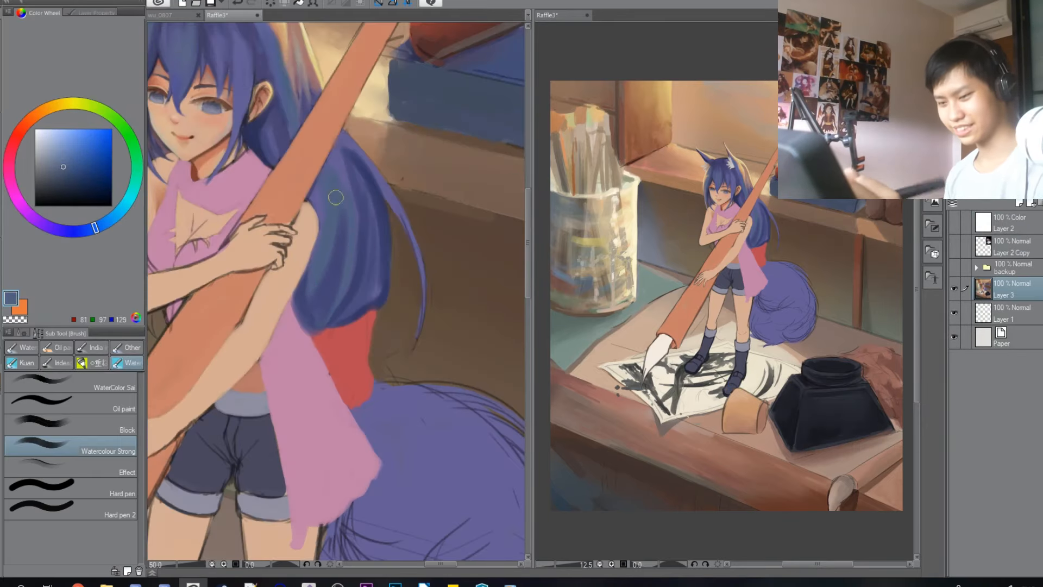
Step: Darken the outer side and lower part of the hair behind the arm with sampled blues and blend the strokes
{"action": "left_click_drag", "start_coordinate": [364, 171], "coordinate": [371, 277]}
{"action": "left_click", "coordinate": [354, 302], "text": "alt"}
{"action": "left_click_drag", "start_coordinate": [321, 331], "coordinate": [297, 248]}
{"action": "left_click", "coordinate": [297, 249], "text": "alt"}
{"action": "left_click", "coordinate": [294, 237], "text": "alt"}
{"action": "left_click_drag", "start_coordinate": [312, 183], "coordinate": [284, 286]}
{"action": "left_click", "coordinate": [284, 287], "text": "alt"}
{"action": "left_click", "coordinate": [298, 271], "text": "alt"}
{"action": "mouse_move", "coordinate": [295, 198]}
{"action": "left_mouse_down"}
{"action": "mouse_move", "coordinate": [273, 256]}
{"action": "mouse_move", "coordinate": [263, 219]}
{"action": "left_mouse_up"}
{"action": "key", "text": "j"}
{"action": "key", "text": "b"}
Step: Build a deep navy shadow along the bottom of the hair above the red area and blend it upward
{"action": "left_click", "coordinate": [295, 316], "text": "alt"}
{"action": "left_click_drag", "start_coordinate": [248, 362], "coordinate": [266, 280]}
{"action": "left_click_drag", "start_coordinate": [317, 187], "coordinate": [277, 247]}
{"action": "left_click", "coordinate": [284, 196], "text": "alt"}
{"action": "left_click_drag", "start_coordinate": [284, 190], "coordinate": [331, 283]}
{"action": "key", "text": "j"}
{"action": "key", "text": "b"}
{"action": "left_click_drag", "start_coordinate": [331, 243], "coordinate": [343, 267]}
Step: Work a muted purple tint into the top of the hair beside the brush handle and restate the slate-blue strands
{"action": "key", "text": "ctrl+Tab"}
{"action": "left_click", "coordinate": [294, 182], "text": "alt"}
{"action": "key", "text": "ctrl+Tab"}
{"action": "left_click_drag", "start_coordinate": [335, 156], "coordinate": [291, 156]}
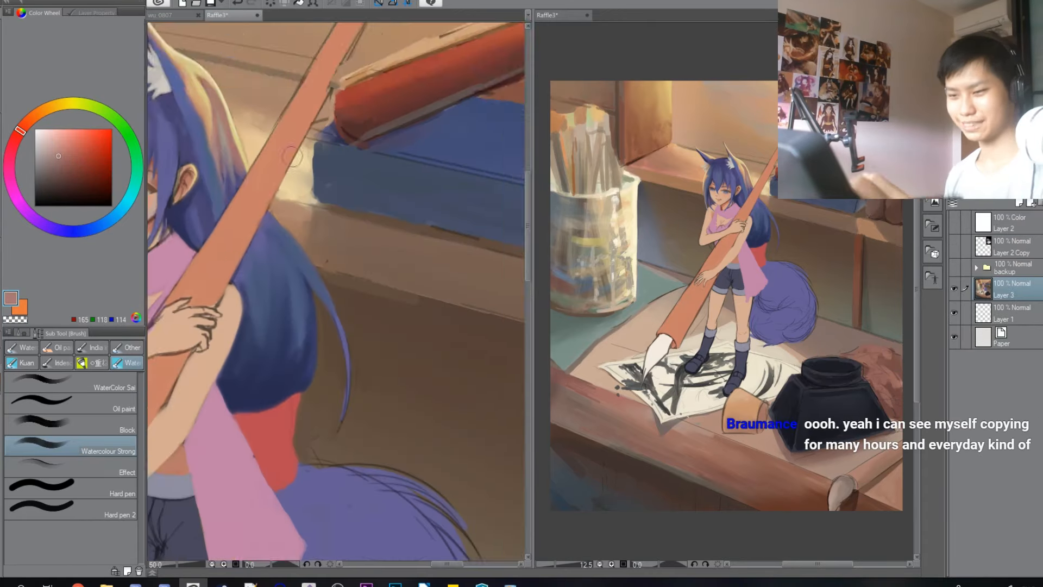
{"action": "left_click_drag", "start_coordinate": [249, 378], "coordinate": [281, 280]}
{"action": "left_click", "coordinate": [282, 280], "text": "alt"}
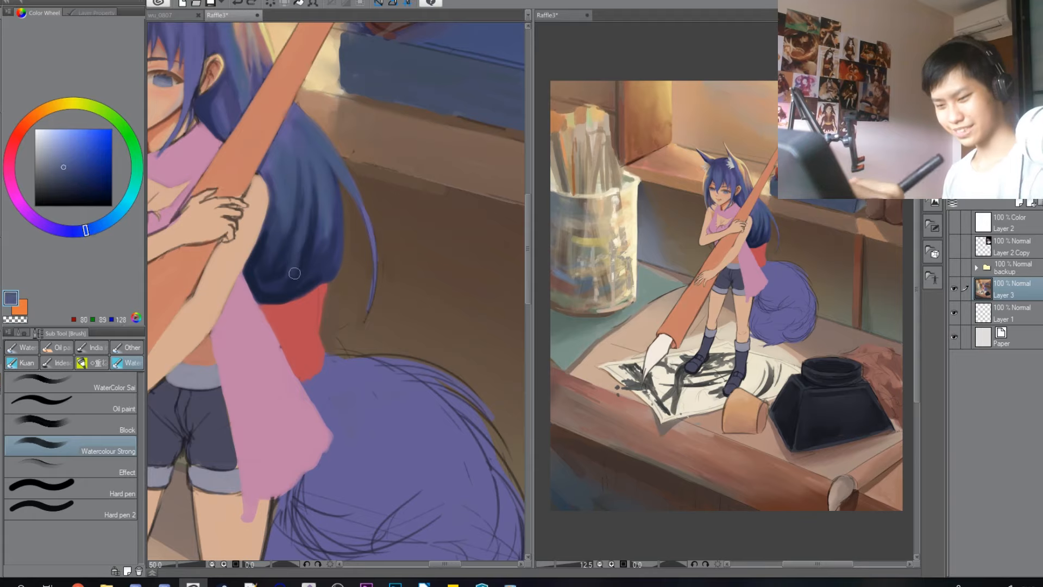
Step: Intensify the hair behind the arm with saturated blue and solid navy at the bottom, blending the transitions
{"action": "mouse_move", "coordinate": [289, 239]}
{"action": "left_mouse_down"}
{"action": "mouse_move", "coordinate": [287, 294]}
{"action": "mouse_move", "coordinate": [322, 271]}
{"action": "mouse_move", "coordinate": [278, 247]}
{"action": "mouse_move", "coordinate": [252, 258]}
{"action": "mouse_move", "coordinate": [256, 206]}
{"action": "left_mouse_up"}
{"action": "left_click", "coordinate": [279, 356], "text": "alt"}
{"action": "left_click", "coordinate": [319, 295], "text": "alt"}
{"action": "left_click", "coordinate": [272, 277], "text": "alt"}
{"action": "left_click", "coordinate": [251, 259], "text": "alt"}
{"action": "left_click_drag", "start_coordinate": [245, 248], "coordinate": [296, 271]}
{"action": "key", "text": "j"}
{"action": "key", "text": "b"}
Step: Paint cream-yellow rim light along the outer edge of the hair behind the arm and its thin loose strand
{"action": "left_click", "coordinate": [275, 89], "text": "alt"}
{"action": "mouse_move", "coordinate": [204, 61]}
{"action": "left_mouse_down"}
{"action": "mouse_move", "coordinate": [275, 89]}
{"action": "mouse_move", "coordinate": [212, 122]}
{"action": "mouse_move", "coordinate": [176, 60]}
{"action": "left_mouse_up"}
{"action": "left_click", "coordinate": [290, 96], "text": "alt"}
{"action": "mouse_move", "coordinate": [257, 184]}
{"action": "left_mouse_down"}
{"action": "mouse_move", "coordinate": [321, 277]}
{"action": "mouse_move", "coordinate": [337, 373]}
{"action": "left_mouse_up"}
{"action": "mouse_move", "coordinate": [244, 228]}
{"action": "left_mouse_down"}
{"action": "mouse_move", "coordinate": [418, 315]}
{"action": "mouse_move", "coordinate": [244, 228]}
{"action": "left_mouse_up"}
{"action": "left_click", "coordinate": [290, 228], "text": "alt"}
{"action": "mouse_move", "coordinate": [258, 187]}
{"action": "left_mouse_down"}
{"action": "mouse_move", "coordinate": [307, 261]}
{"action": "mouse_move", "coordinate": [296, 260]}
{"action": "left_mouse_up"}
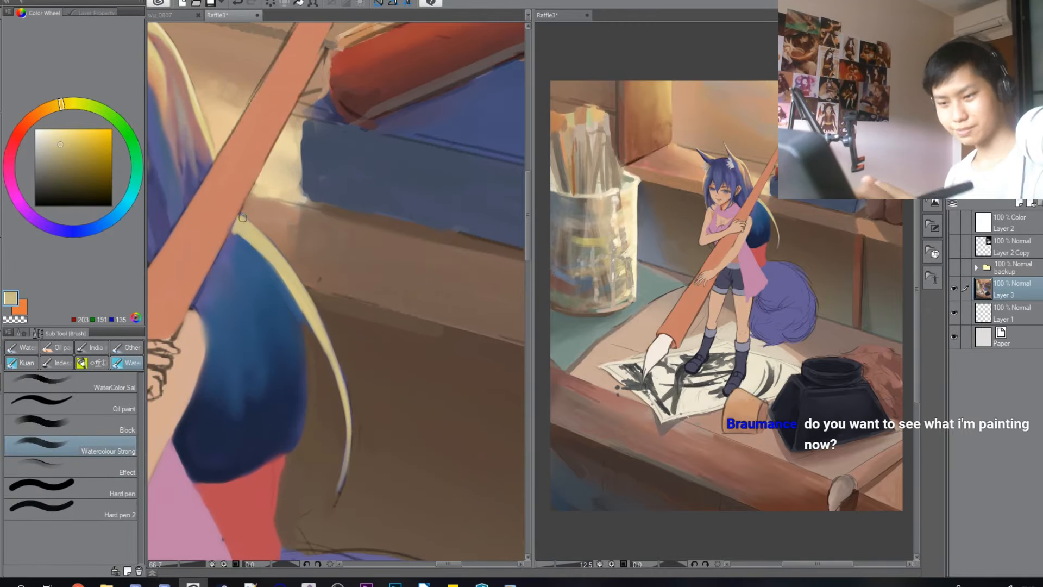
Step: Check the contents of the backup layer folder, close it and return to Layer 3
{"action": "left_click", "coordinate": [304, 190], "text": "alt"}
{"action": "scroll", "coordinate": [288, 187], "scroll_direction": "down", "scroll_amount": 2}
{"action": "scroll", "coordinate": [259, 185], "scroll_direction": "up", "scroll_amount": 3}
{"action": "scroll", "coordinate": [259, 185], "scroll_direction": "down", "scroll_amount": 1}
{"action": "left_click", "coordinate": [320, 217], "text": "alt"}
{"action": "left_click", "coordinate": [977, 268]}
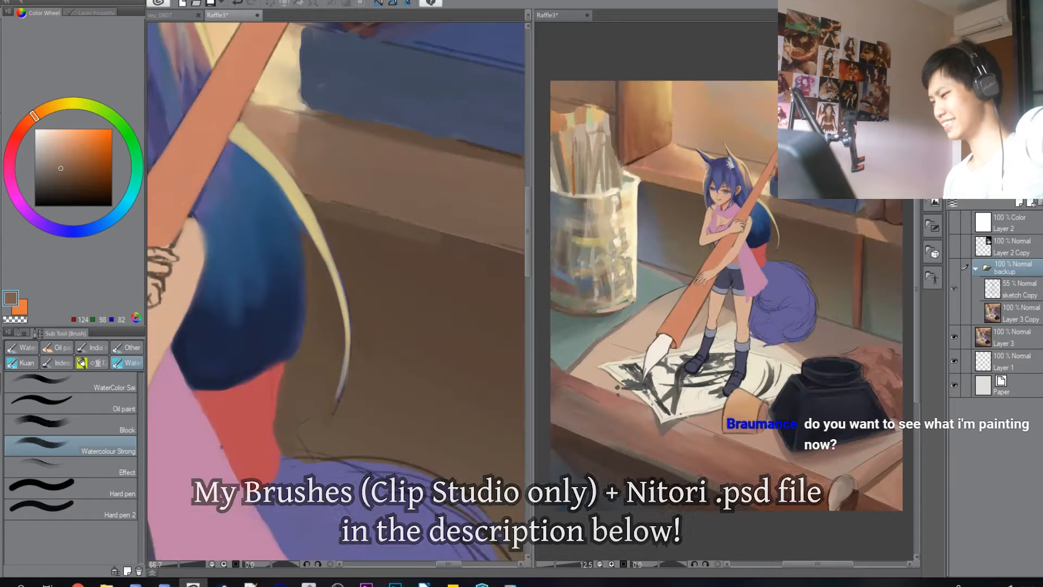
{"action": "left_click", "coordinate": [977, 267]}
{"action": "scroll", "coordinate": [288, 229], "scroll_direction": "down", "scroll_amount": 4}
{"action": "left_click", "coordinate": [1004, 289]}
{"action": "scroll", "coordinate": [459, 294], "scroll_direction": "up", "scroll_amount": 4}
Step: Extend the cream rim light inward as fine strands over the dark blue hair and blend them in
{"action": "left_click", "coordinate": [272, 326], "text": "alt"}
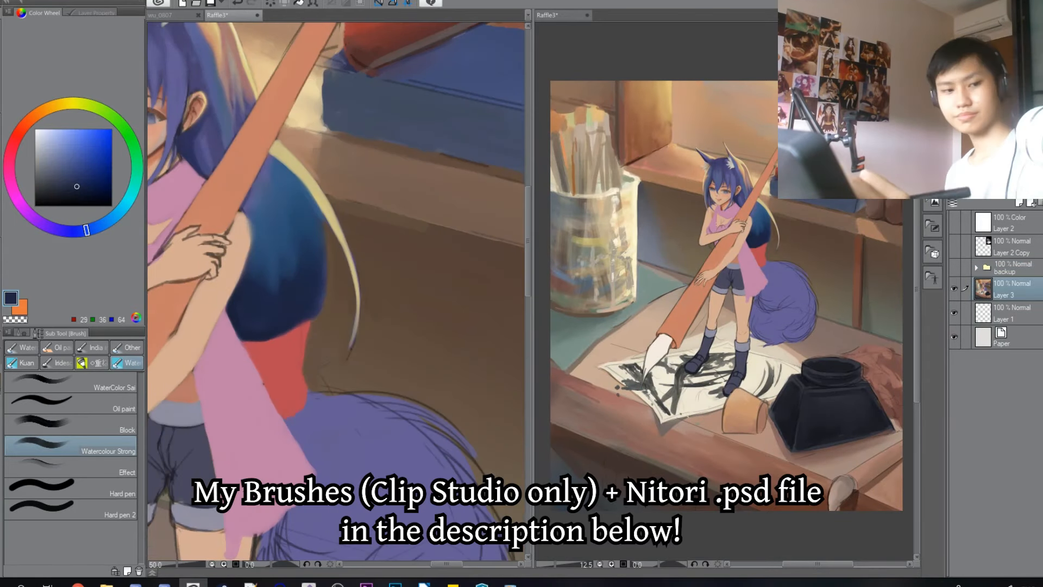
{"action": "left_click", "coordinate": [302, 217], "text": "alt"}
{"action": "left_click", "coordinate": [304, 222], "text": "alt"}
{"action": "mouse_move", "coordinate": [296, 217]}
{"action": "left_mouse_down"}
{"action": "mouse_move", "coordinate": [306, 246]}
{"action": "mouse_move", "coordinate": [286, 359]}
{"action": "left_mouse_up"}
{"action": "left_click", "coordinate": [263, 201], "text": "alt"}
{"action": "key", "text": "j"}
{"action": "key", "text": "b"}
{"action": "left_click", "coordinate": [280, 207], "text": "alt"}
{"action": "left_click", "coordinate": [293, 296], "text": "alt"}
{"action": "mouse_move", "coordinate": [168, 95]}
{"action": "left_mouse_down"}
{"action": "mouse_move", "coordinate": [248, 162]}
{"action": "mouse_move", "coordinate": [185, 101]}
{"action": "left_mouse_up"}
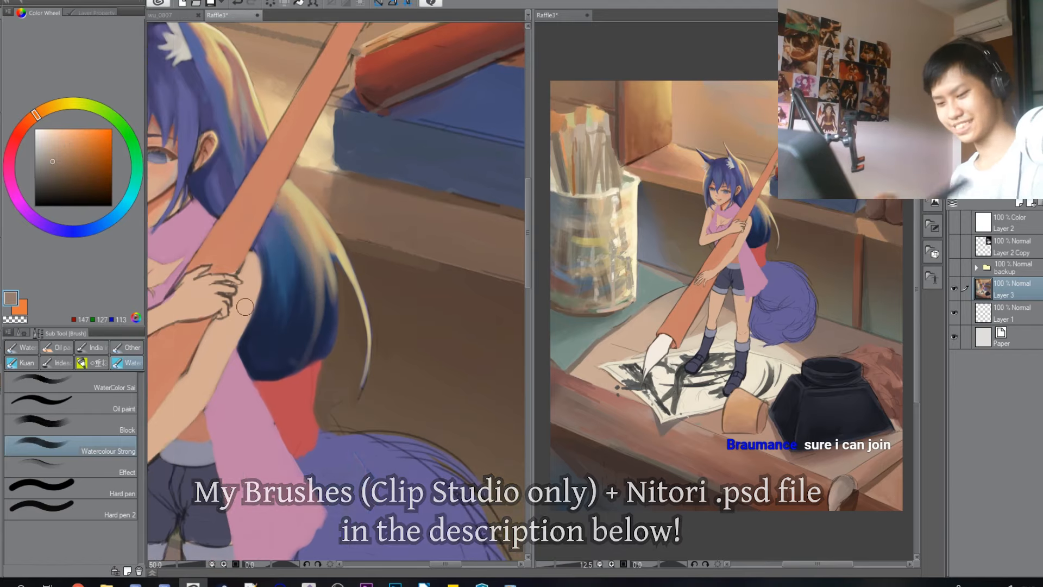
Step: Break up the rim-lit edge of the hair with sampled blue strands running into the navy shadow
{"action": "left_click_drag", "start_coordinate": [244, 306], "coordinate": [283, 283]}
{"action": "left_click_drag", "start_coordinate": [399, 388], "coordinate": [399, 395]}
{"action": "left_click", "coordinate": [306, 289], "text": "alt"}
{"action": "left_click", "coordinate": [306, 289], "text": "alt"}
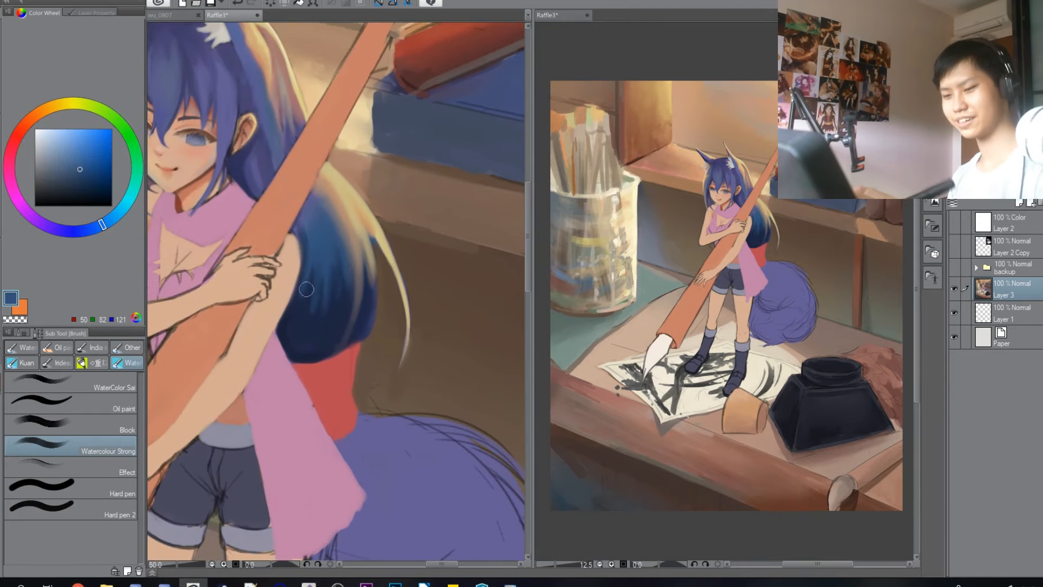
{"action": "left_click", "coordinate": [342, 242], "text": "alt"}
{"action": "left_click", "coordinate": [326, 244], "text": "alt"}
{"action": "left_click_drag", "start_coordinate": [326, 245], "coordinate": [337, 267]}
{"action": "left_click", "coordinate": [354, 304], "text": "alt"}
{"action": "left_click_drag", "start_coordinate": [353, 305], "coordinate": [329, 296]}
{"action": "left_click", "coordinate": [326, 280], "text": "alt"}
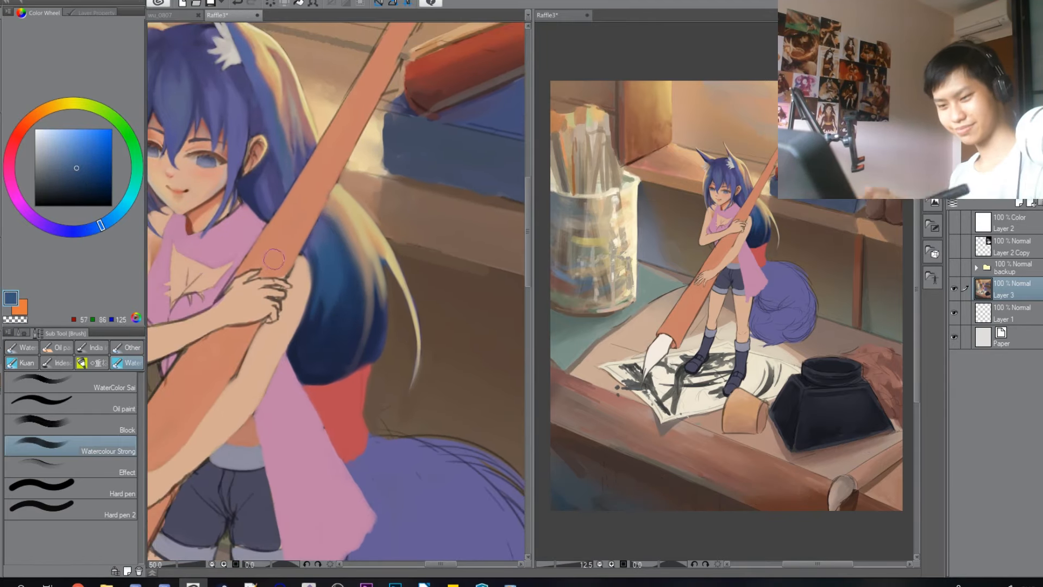
Step: Soften the transitions between the blue hair and its warm rim light using blending and resampled colors
{"action": "left_click", "coordinate": [272, 282], "text": "alt"}
{"action": "key", "text": "j"}
{"action": "left_click_drag", "start_coordinate": [274, 258], "coordinate": [363, 246]}
{"action": "key", "text": "b"}
{"action": "left_click", "coordinate": [277, 255], "text": "alt"}
{"action": "left_click", "coordinate": [261, 272], "text": "alt"}
{"action": "left_click", "coordinate": [239, 277], "text": "alt"}
{"action": "left_click", "coordinate": [364, 245], "text": "alt"}
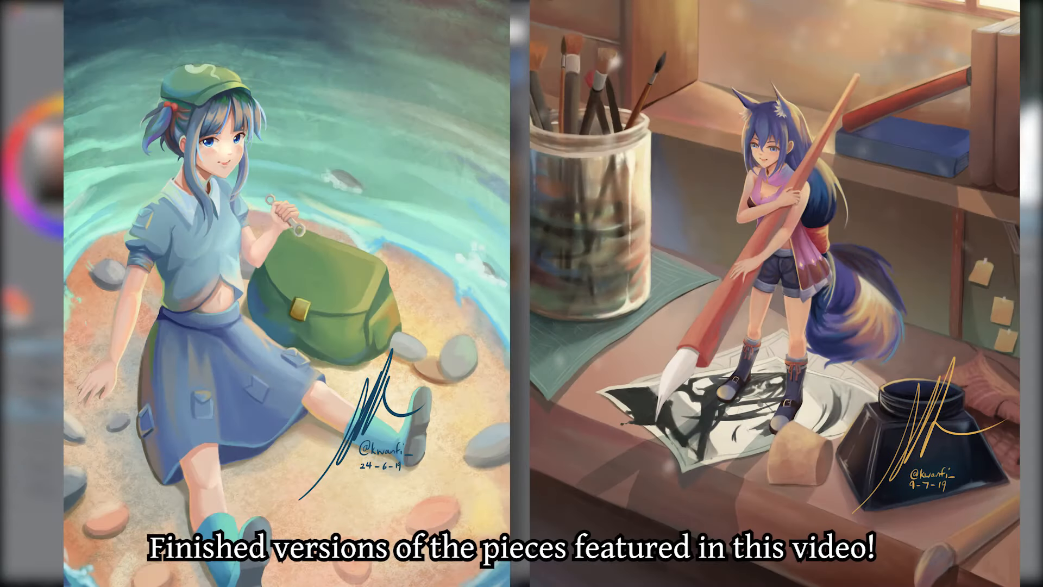